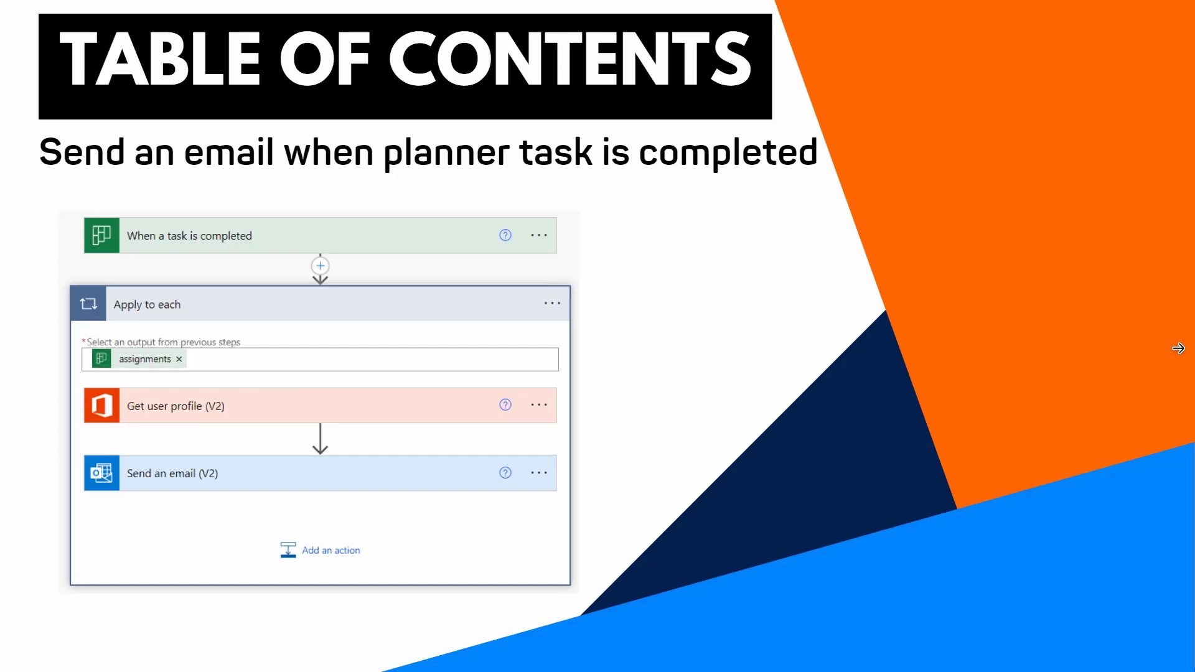
- Advance the slideshow past the table of contents to the result slide
{"action": "left_click", "coordinate": [1183, 345]}
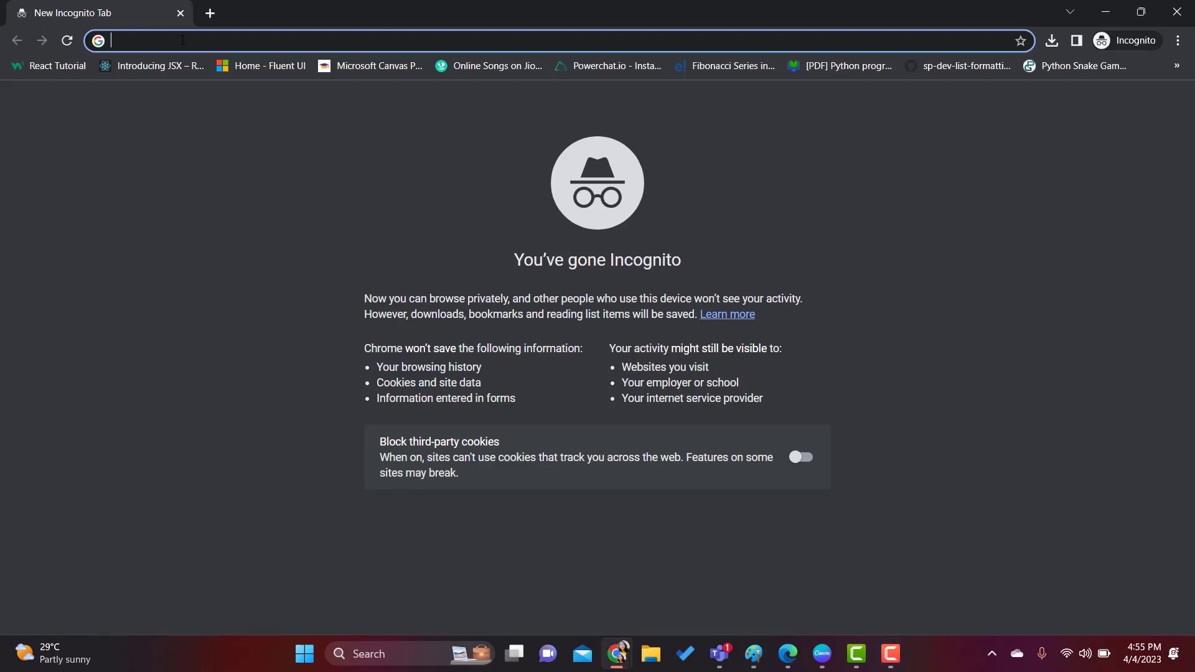
- Sign in to Microsoft 365 at office.com with the saved account and its password, staying signed in
{"action": "type", "text": "office.com"}
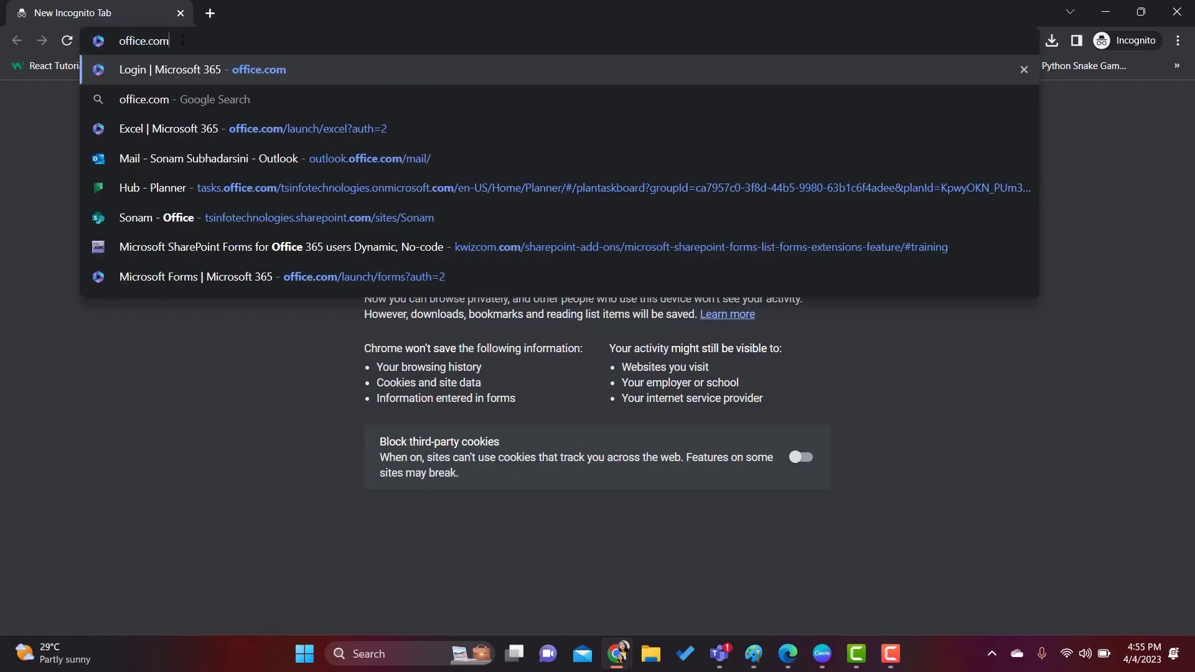
{"action": "key", "text": "Return"}
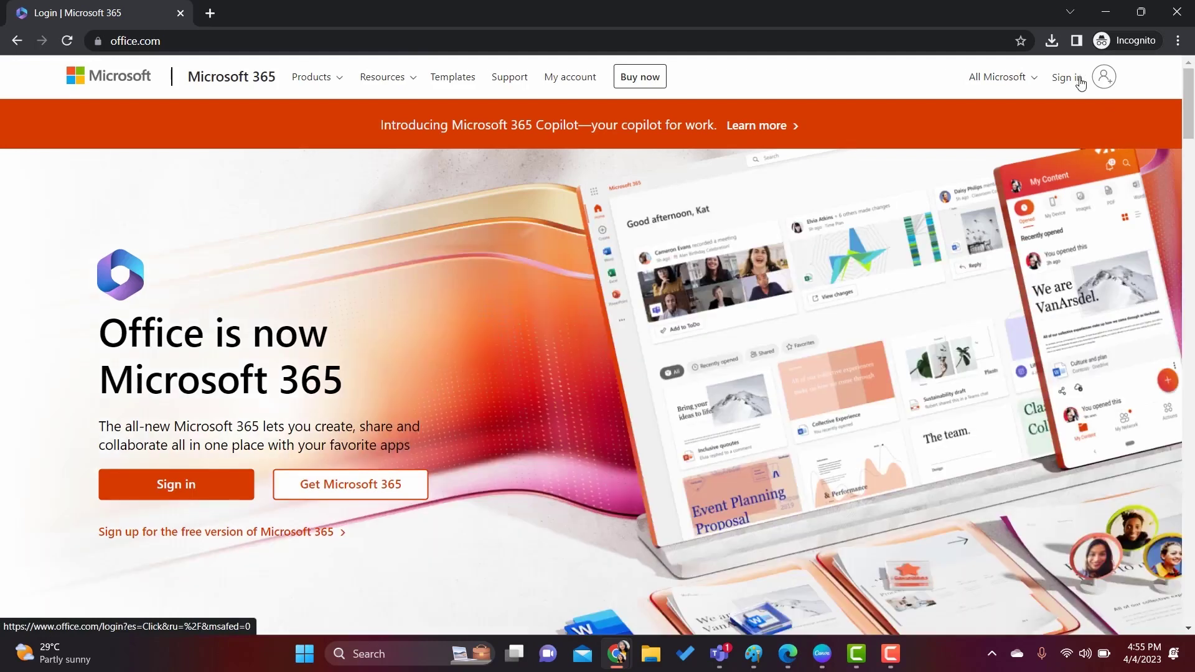
{"action": "left_click", "coordinate": [1077, 81]}
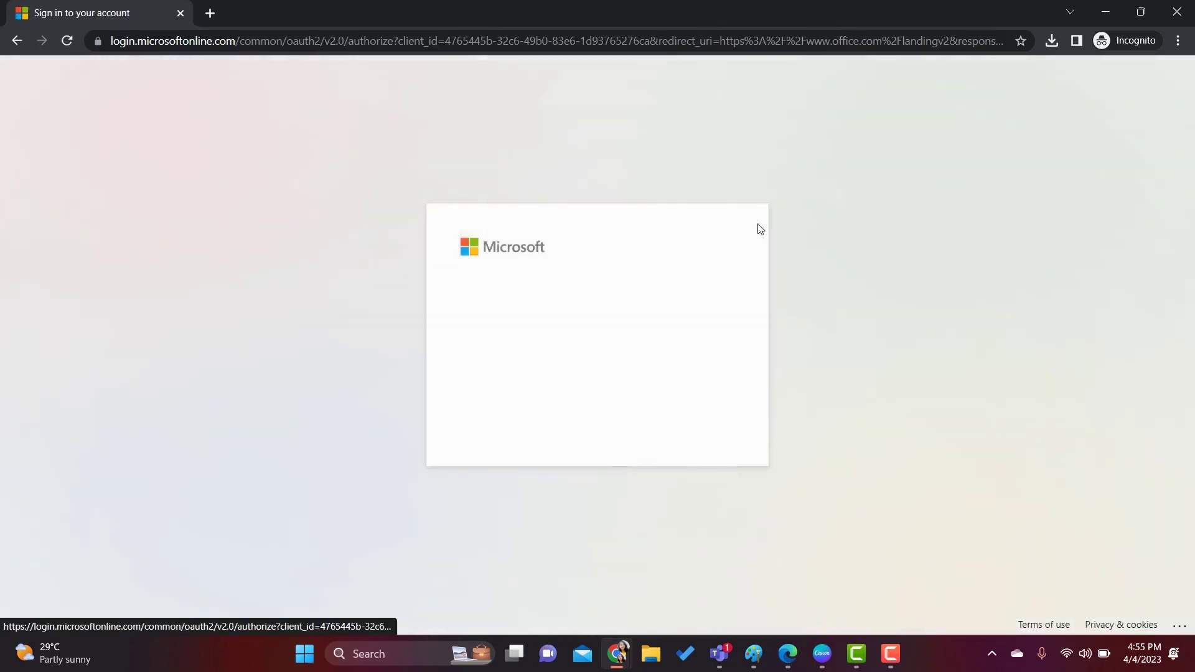
{"action": "left_click", "coordinate": [533, 296]}
{"action": "left_click", "coordinate": [573, 328]}
{"action": "left_click", "coordinate": [670, 393]}
{"action": "left_click", "coordinate": [677, 413]}
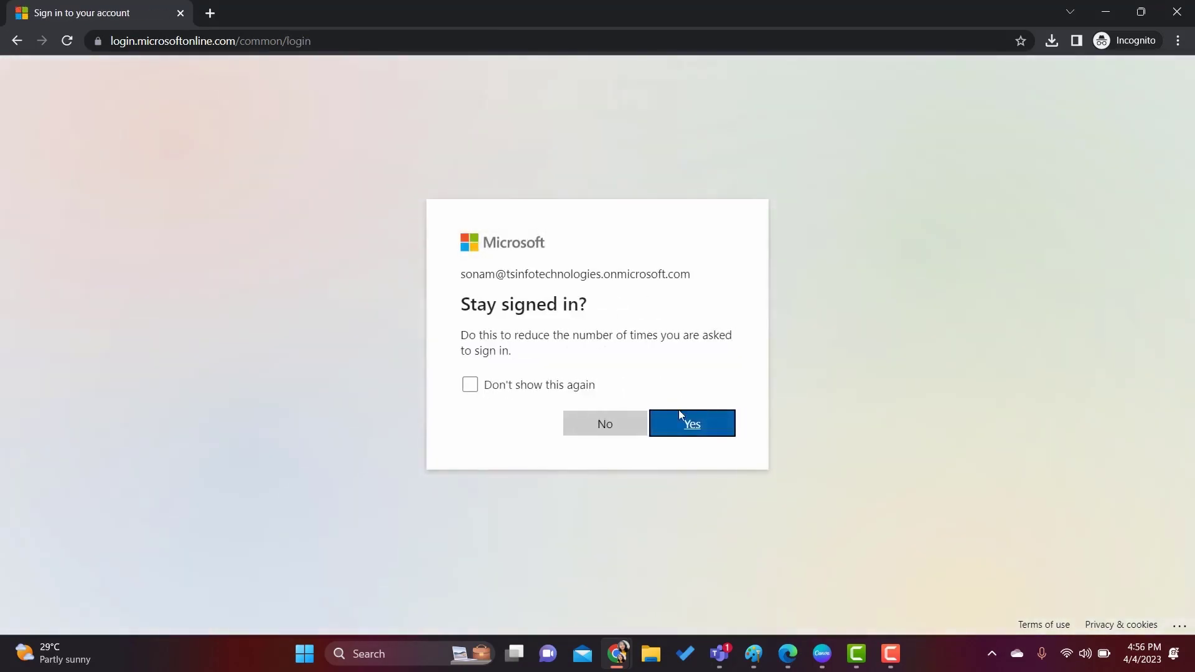
{"action": "left_click", "coordinate": [678, 412]}
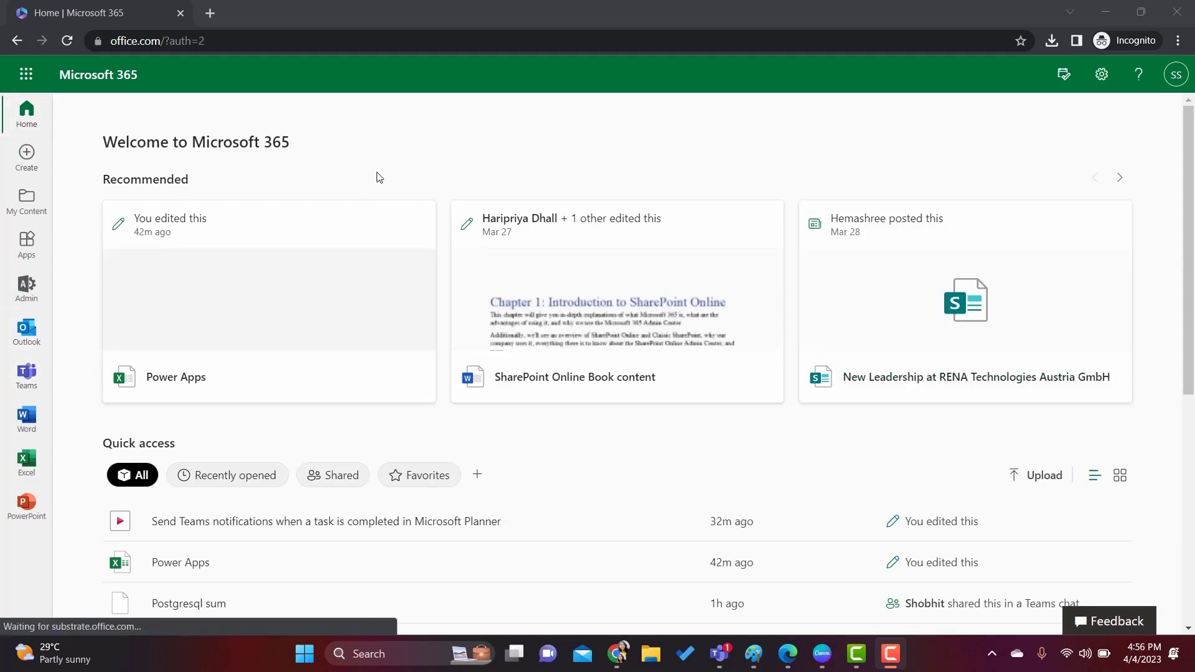
- Open Power Automate in its own new tab from the Microsoft 365 app launcher
{"action": "left_click", "coordinate": [24, 77]}
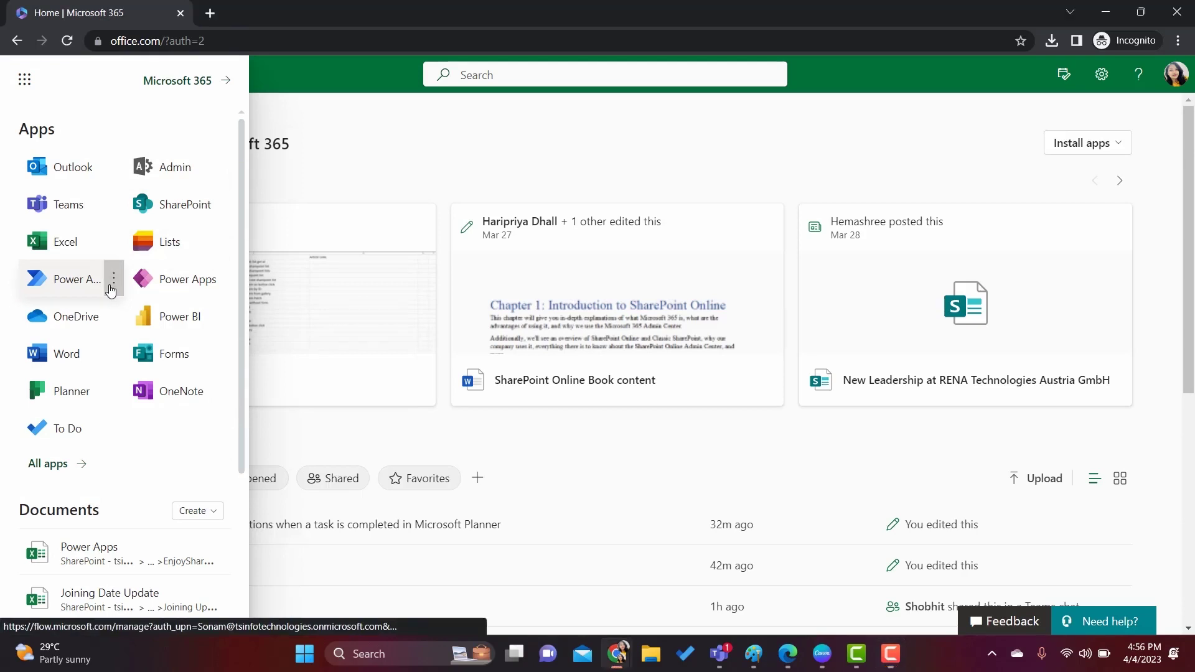
{"action": "left_click", "coordinate": [113, 280]}
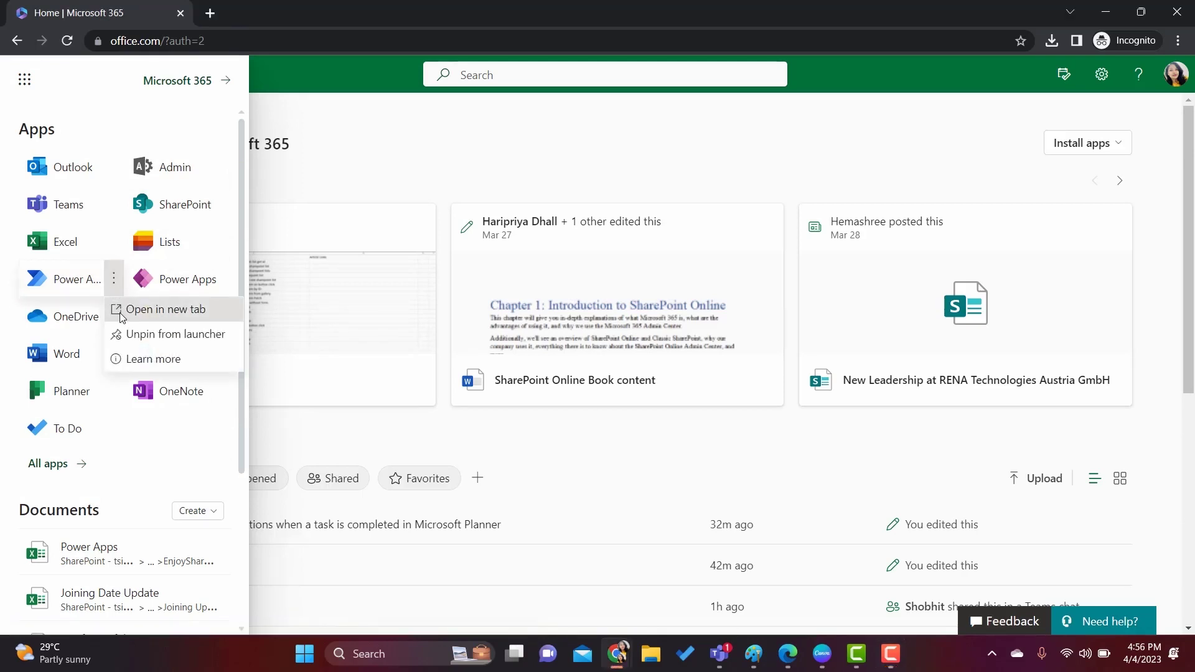
{"action": "left_click", "coordinate": [122, 309]}
{"action": "left_click", "coordinate": [131, 9]}
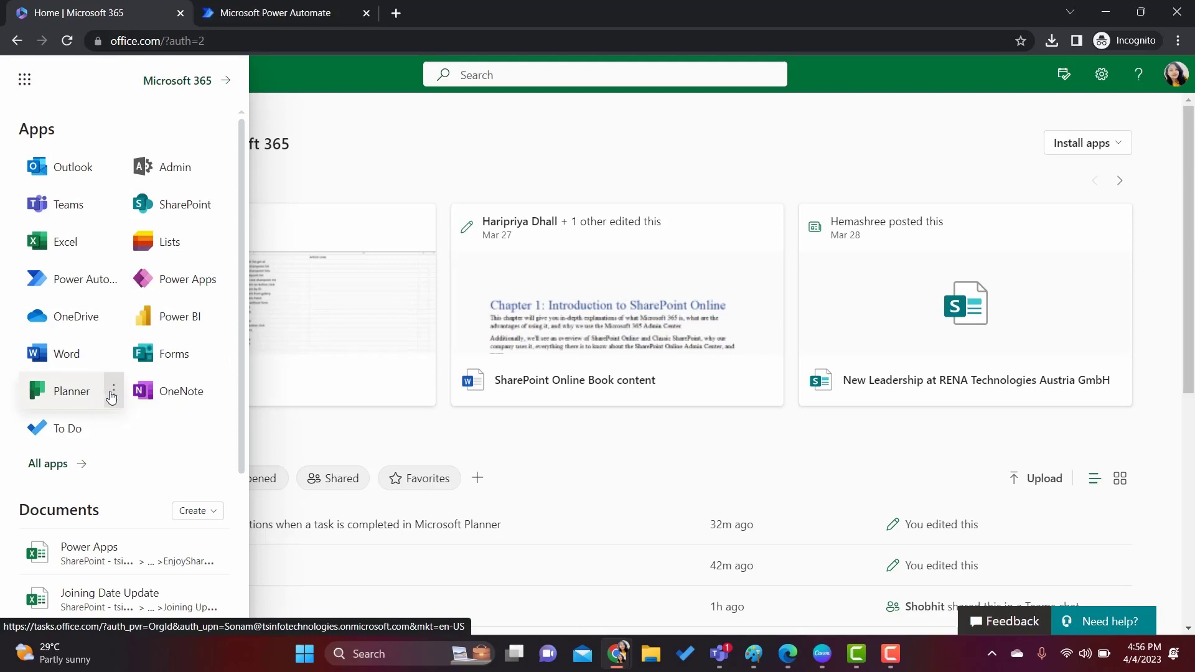
- Open Planner and Outlook mail in new tabs, then return to the Power Automate tab
{"action": "left_click", "coordinate": [113, 393]}
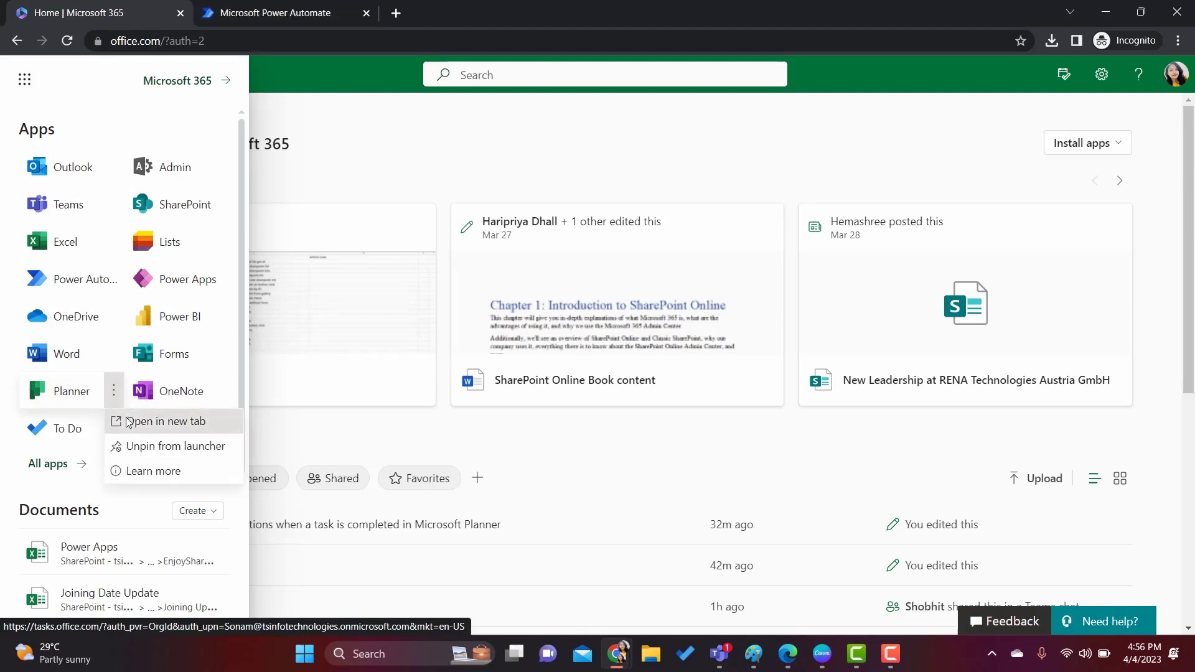
{"action": "left_click", "coordinate": [131, 422]}
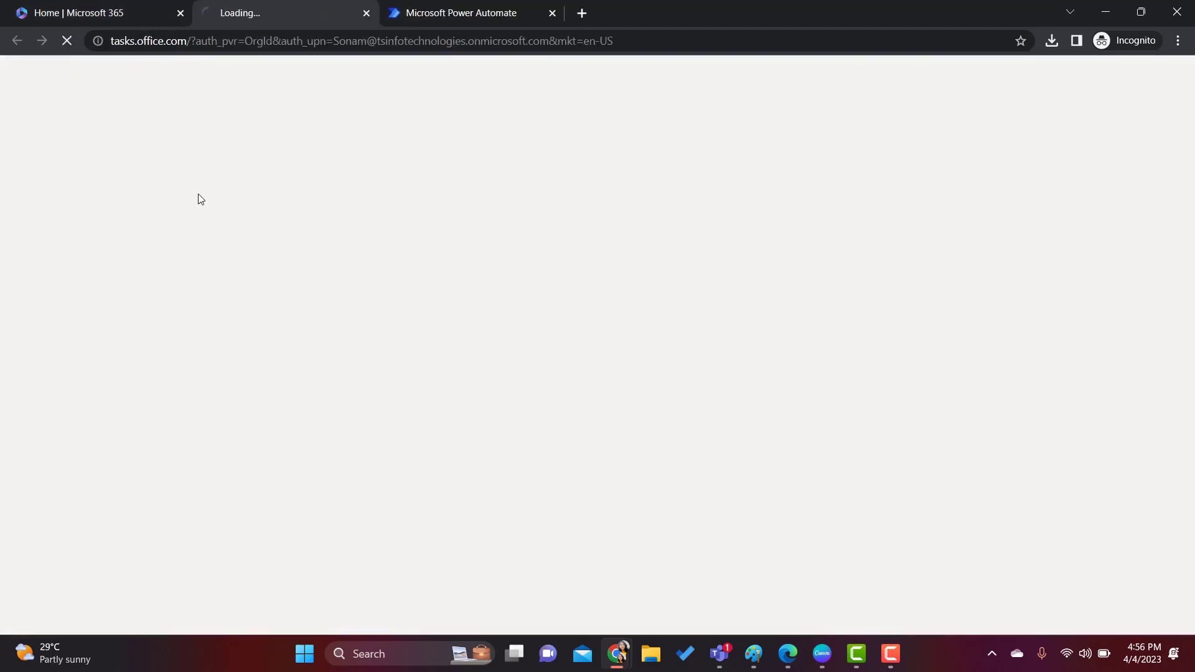
{"action": "left_click", "coordinate": [114, 168]}
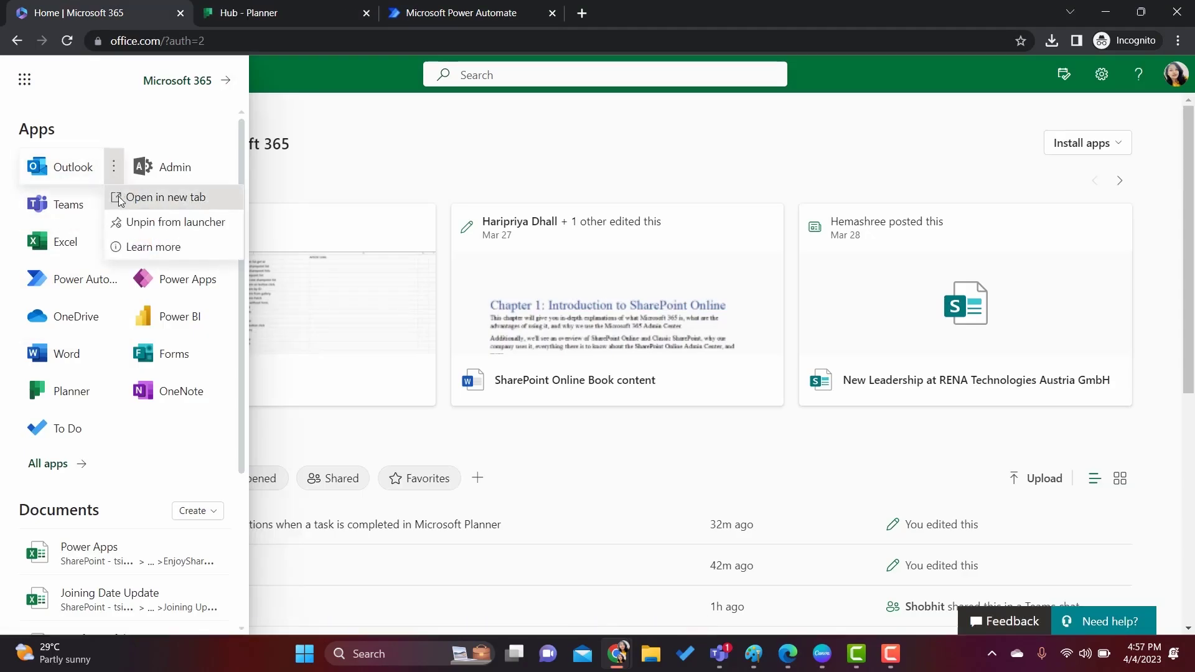
{"action": "left_click", "coordinate": [120, 198]}
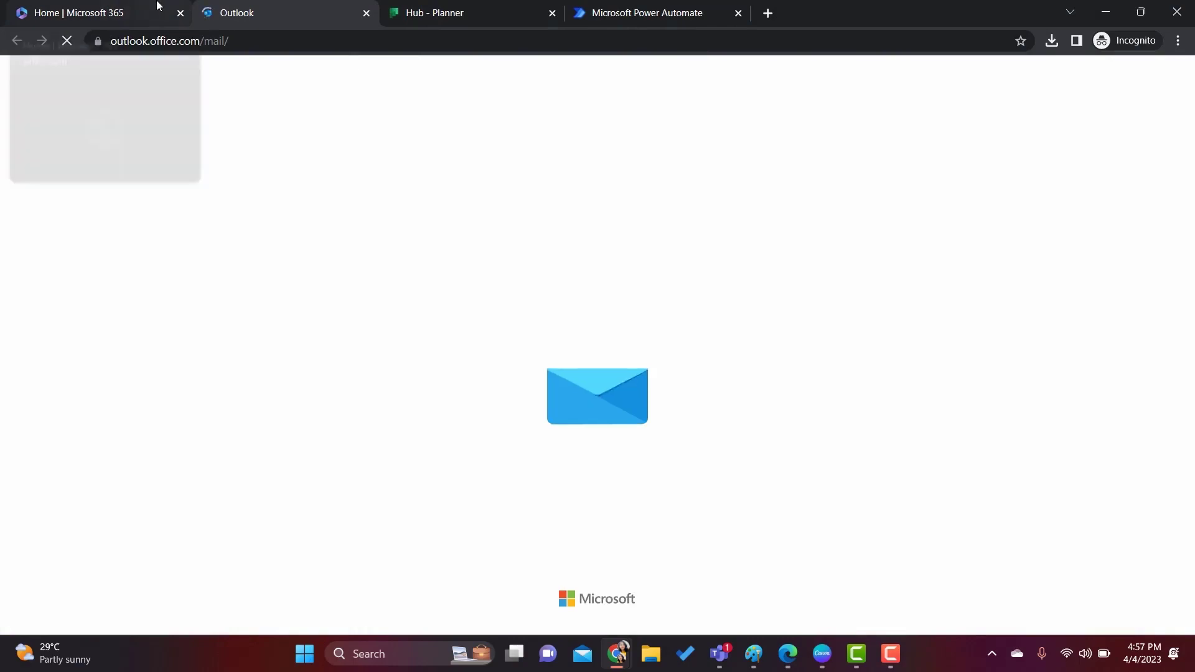
{"action": "left_click", "coordinate": [334, 166]}
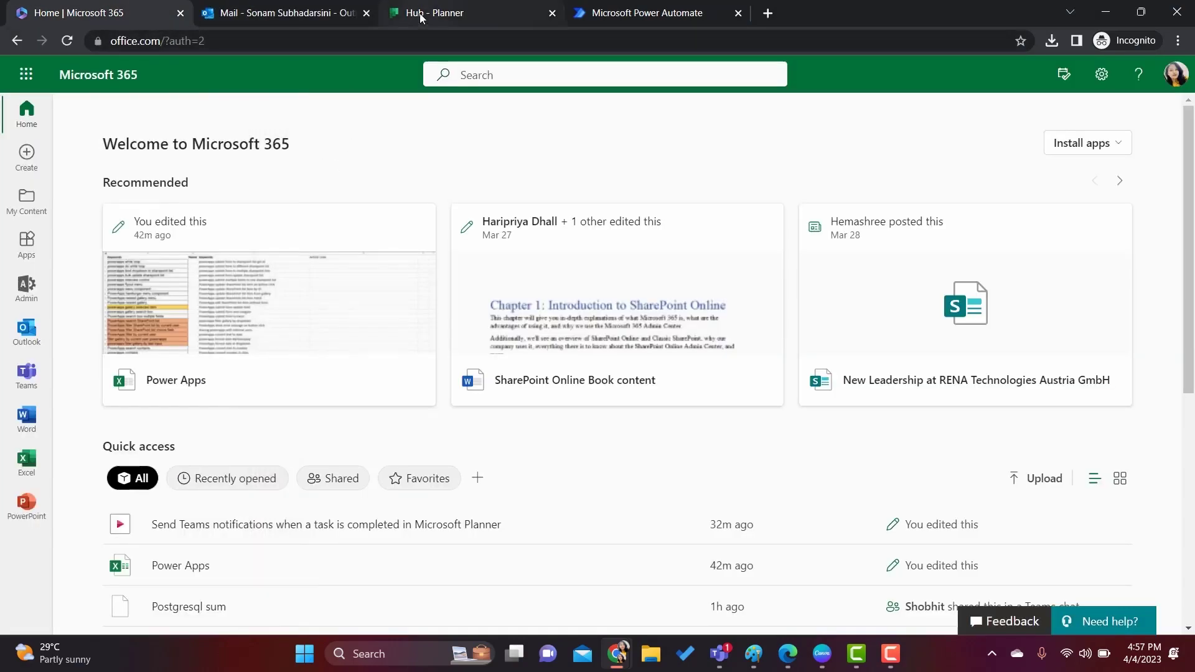
{"action": "left_click", "coordinate": [607, 8]}
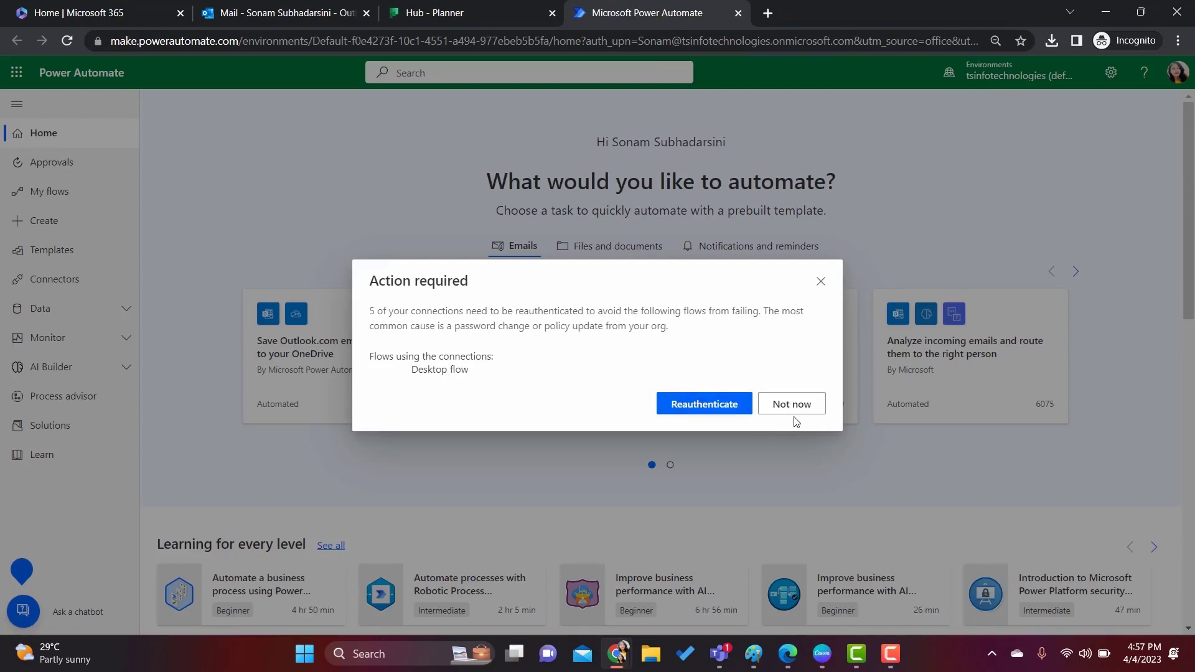
- Dismiss the reauthentication prompt and AI banner, then start an automated cloud flow from Create
{"action": "left_click", "coordinate": [799, 407]}
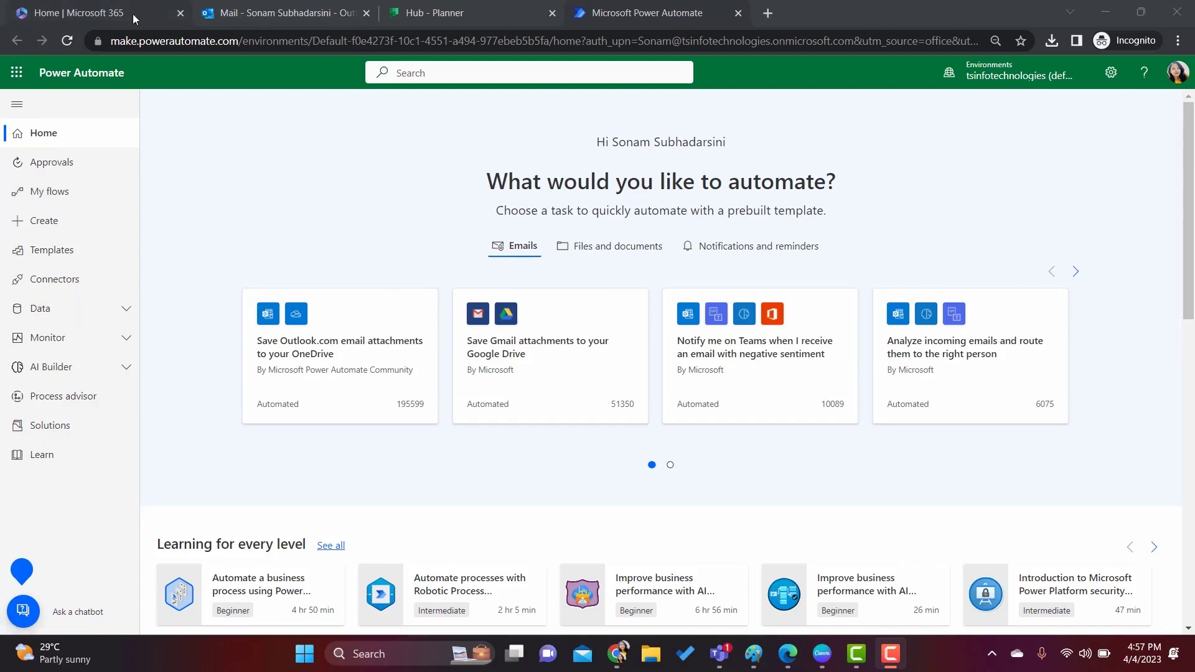
{"action": "left_click", "coordinate": [40, 224]}
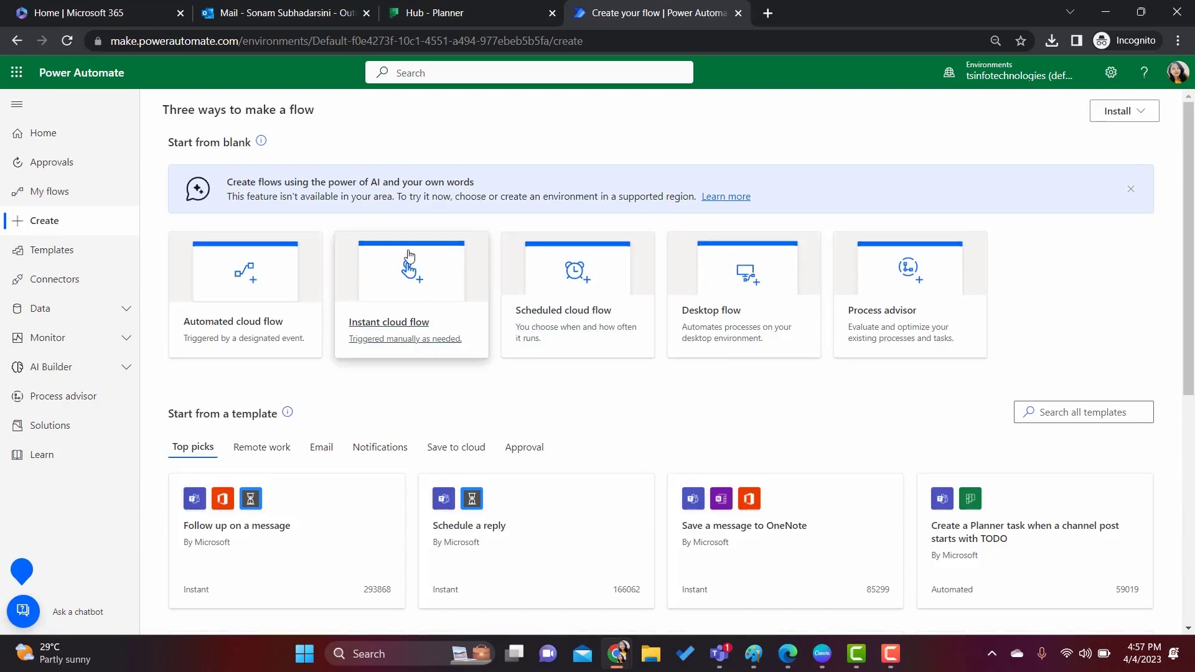
{"action": "left_click", "coordinate": [1132, 189]}
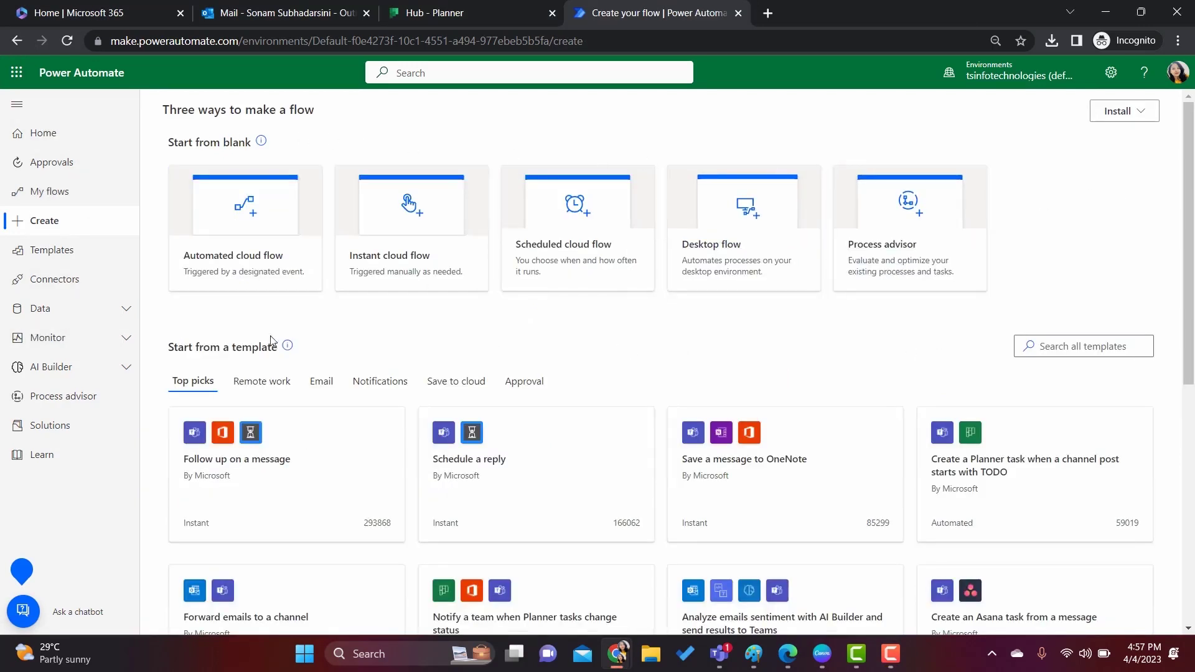
{"action": "left_click", "coordinate": [251, 227]}
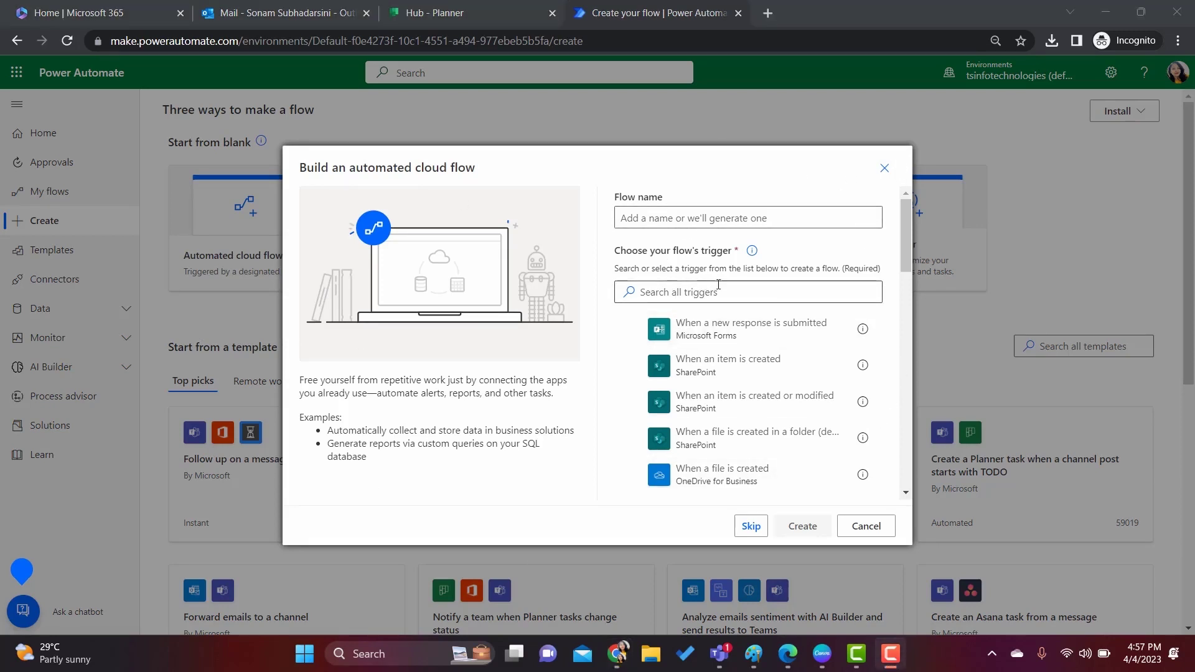
- Name the flow 'Send email notification when task is completed' and skip choosing a trigger
{"action": "left_click", "coordinate": [728, 208]}
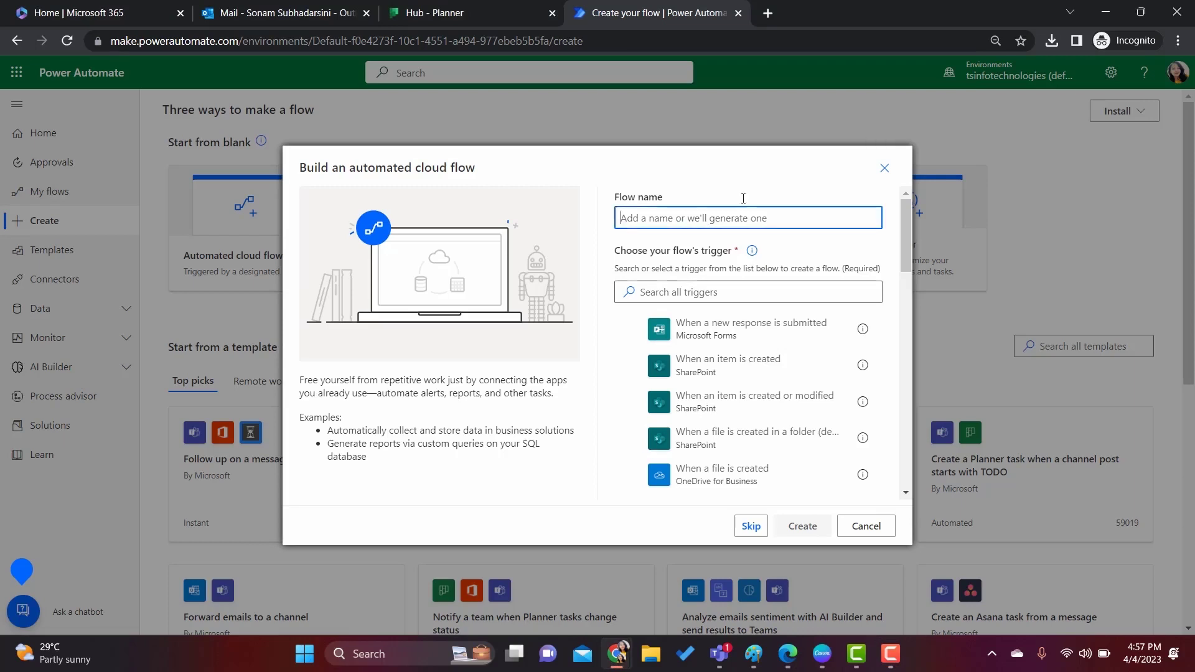
{"action": "type", "text": "Send email"}
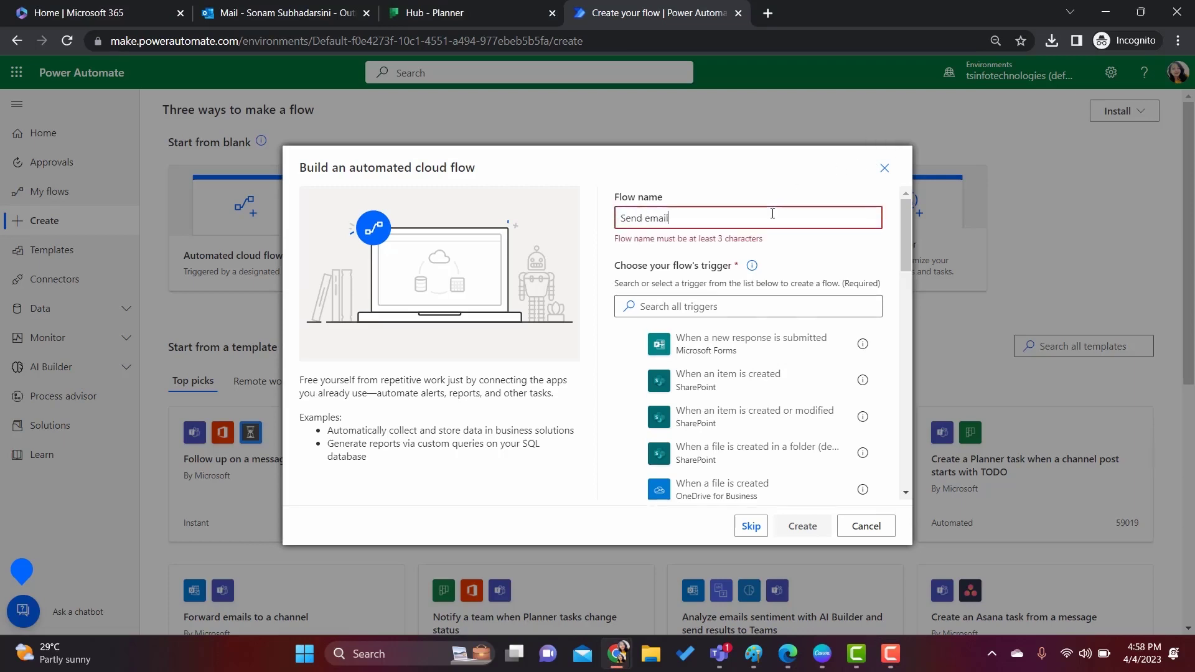
{"action": "type", "text": " notification when task is completed"}
{"action": "scroll", "coordinate": [691, 374], "scroll_direction": "down", "scroll_amount": 5}
{"action": "scroll", "coordinate": [765, 408], "scroll_direction": "up", "scroll_amount": 4}
{"action": "scroll", "coordinate": [765, 408], "scroll_direction": "up", "scroll_amount": 2}
{"action": "left_click", "coordinate": [699, 292]}
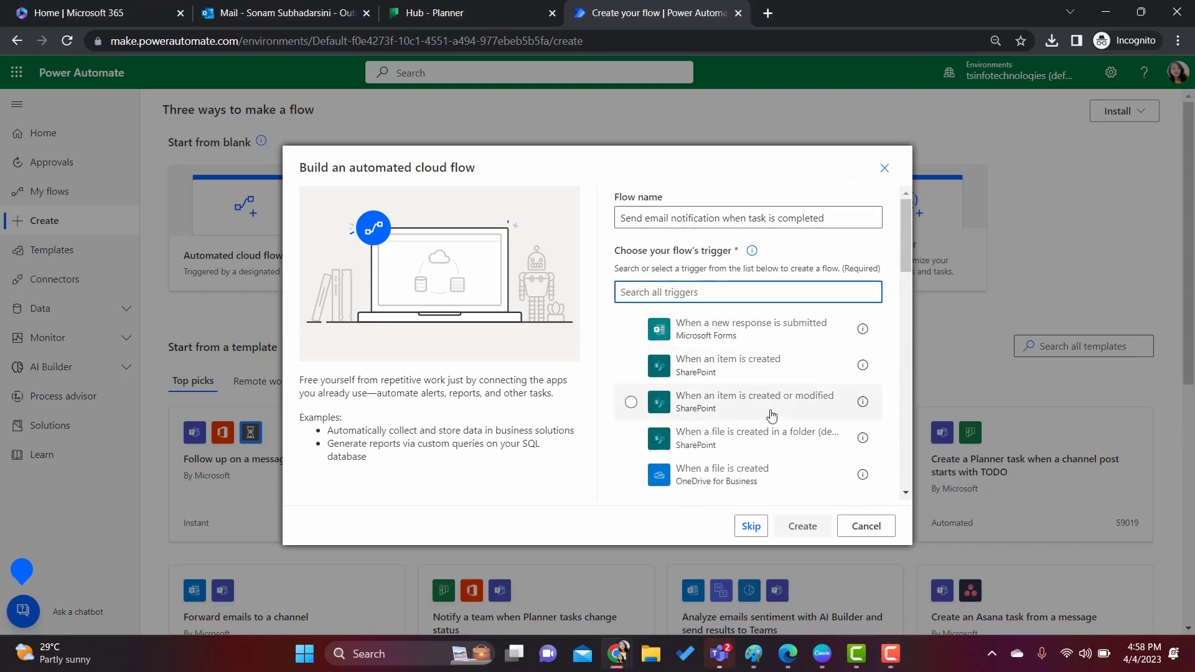
{"action": "scroll", "coordinate": [769, 410], "scroll_direction": "down", "scroll_amount": 3}
{"action": "left_click", "coordinate": [751, 528]}
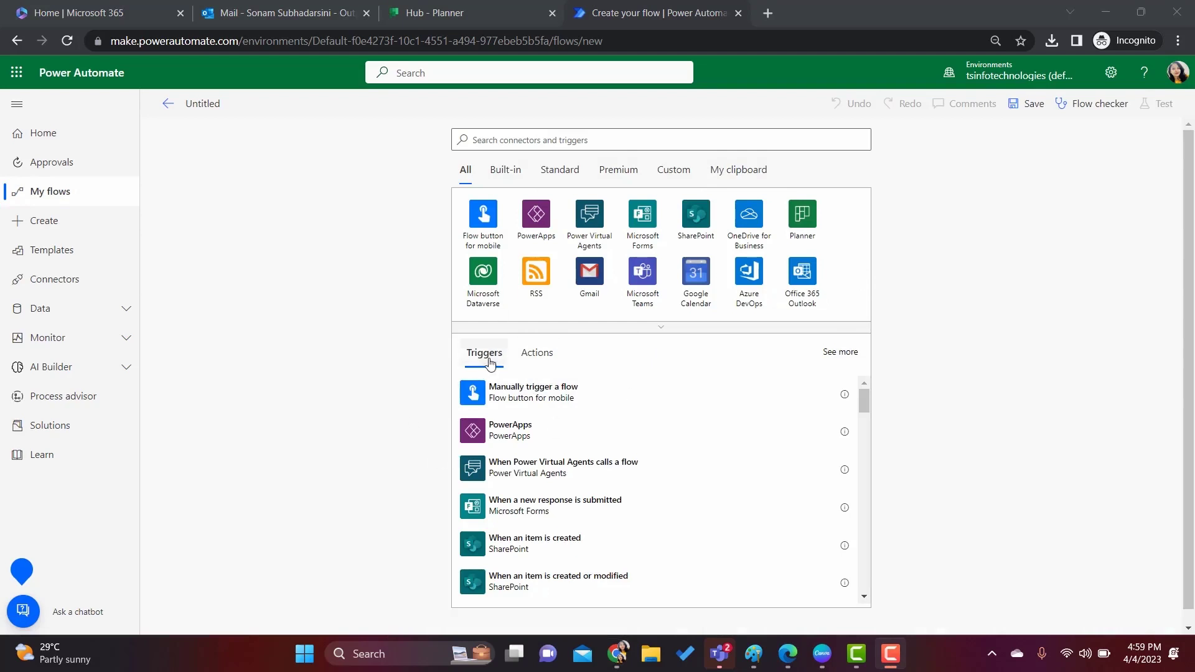
- Add Planner's 'When a task is completed' trigger with group Team1 and plan Daily Tasks
{"action": "left_click", "coordinate": [803, 238]}
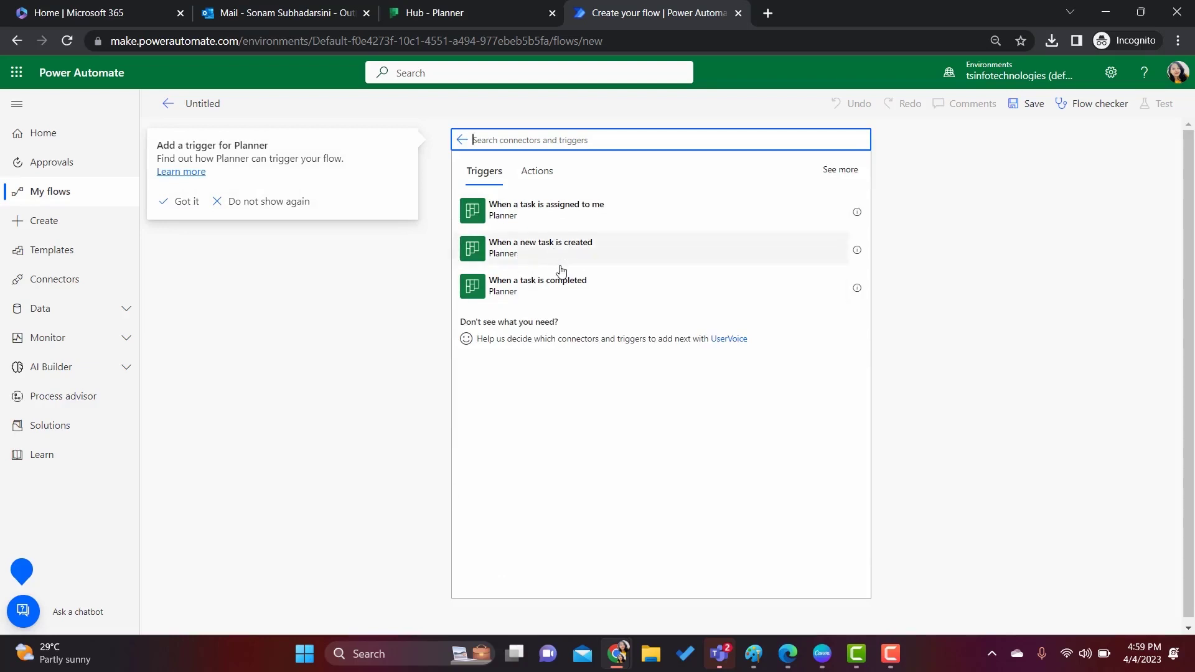
{"action": "left_click", "coordinate": [526, 291]}
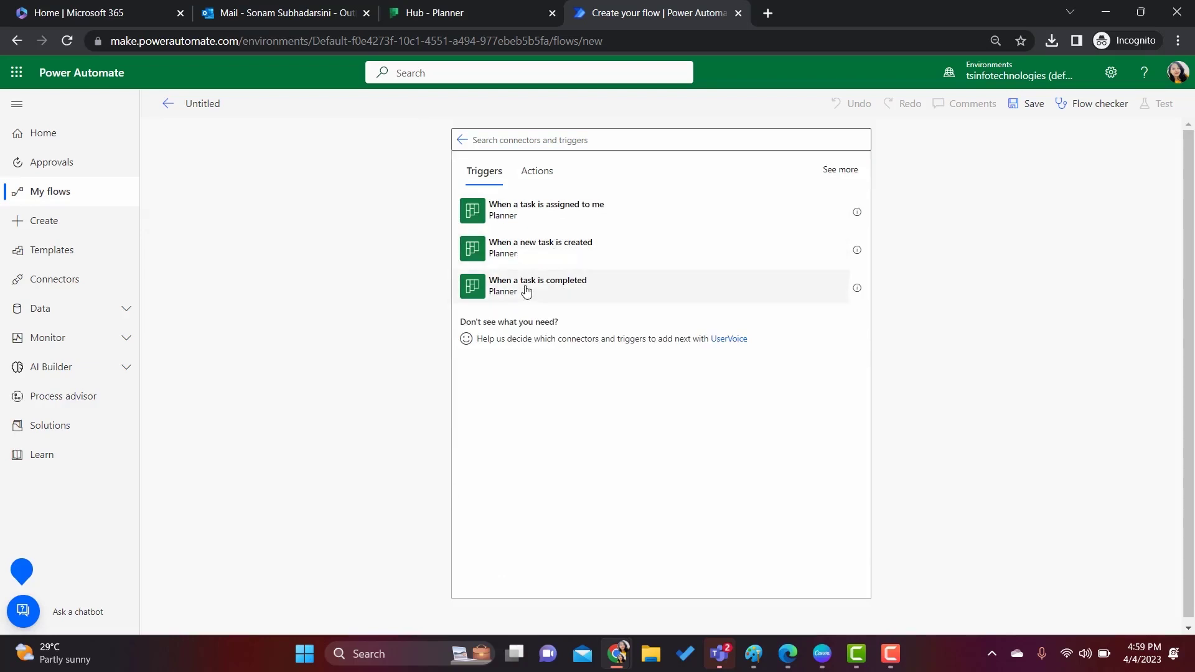
{"action": "left_click", "coordinate": [792, 179]}
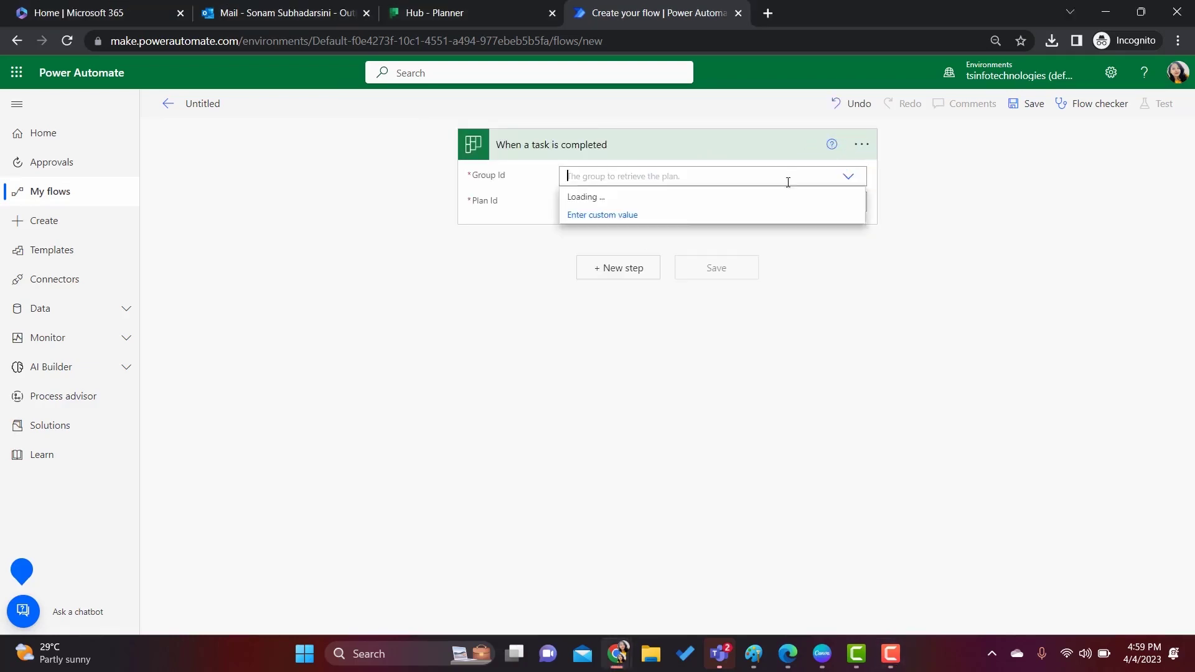
{"action": "scroll", "coordinate": [606, 371], "scroll_direction": "down", "scroll_amount": 1}
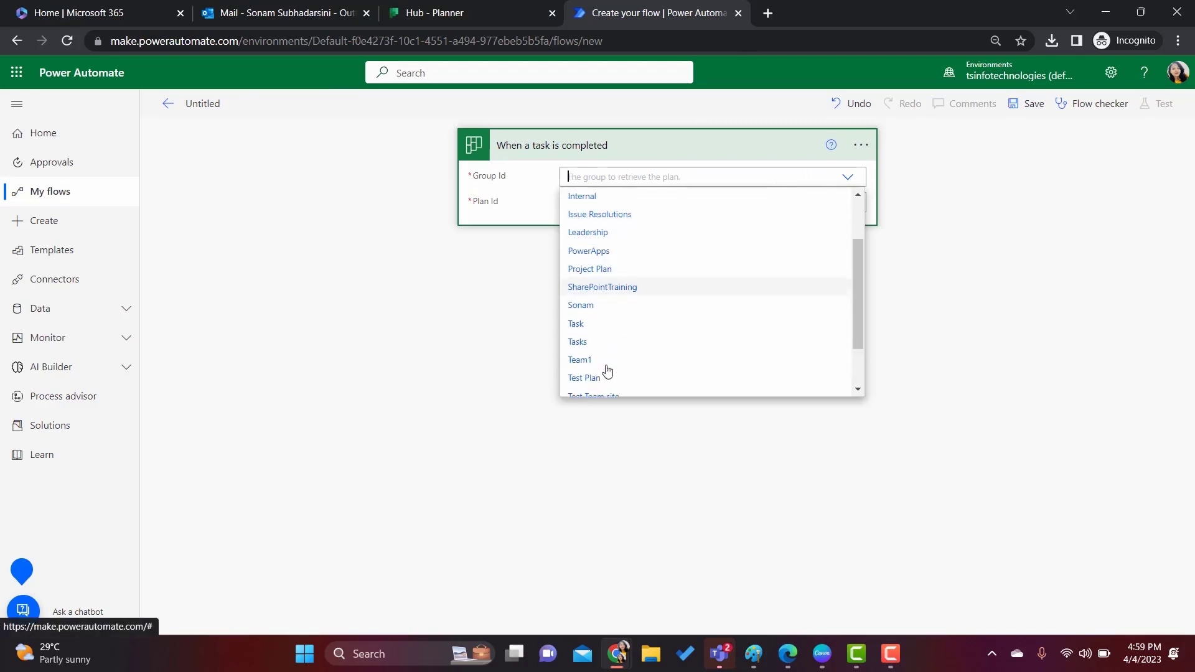
{"action": "left_click", "coordinate": [611, 360]}
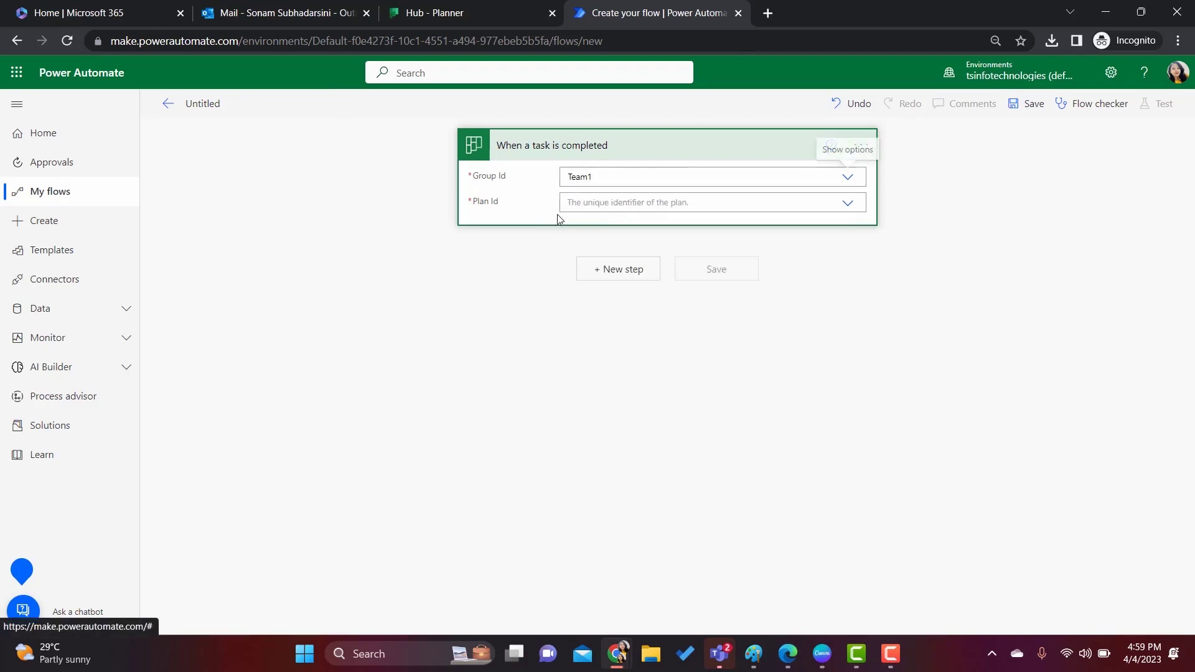
{"action": "left_click", "coordinate": [634, 225]}
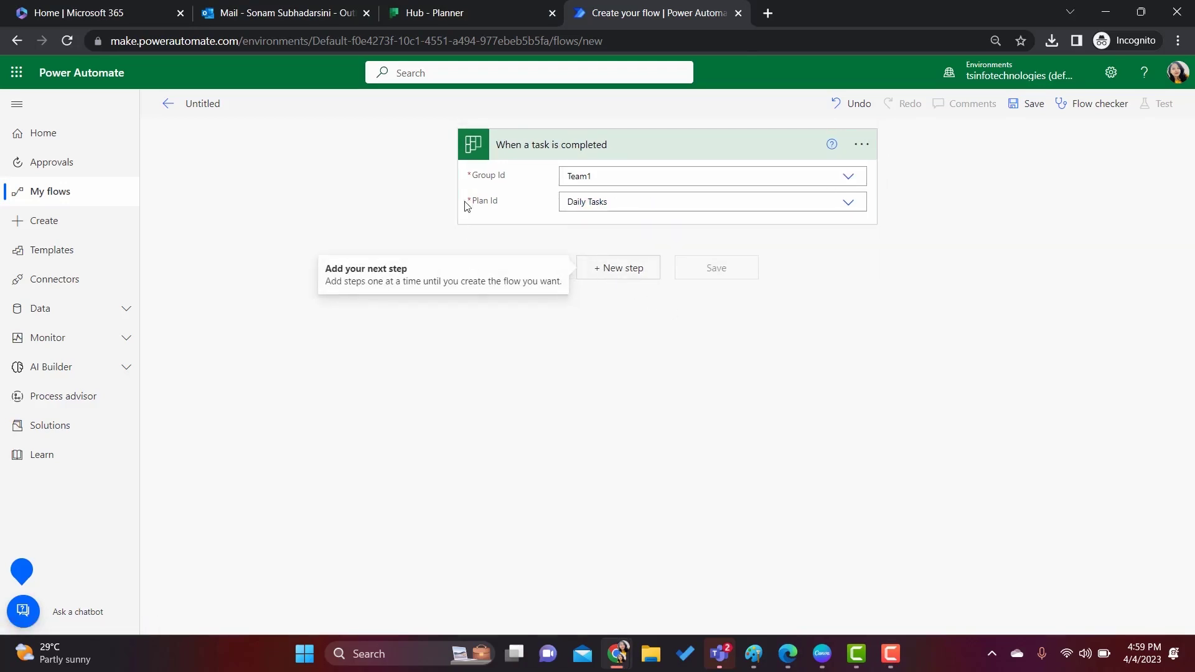
- Add Get user profile (V2) using the assignments' Assigned To User Id, creating an Apply to each loop
{"action": "left_click", "coordinate": [609, 272]}
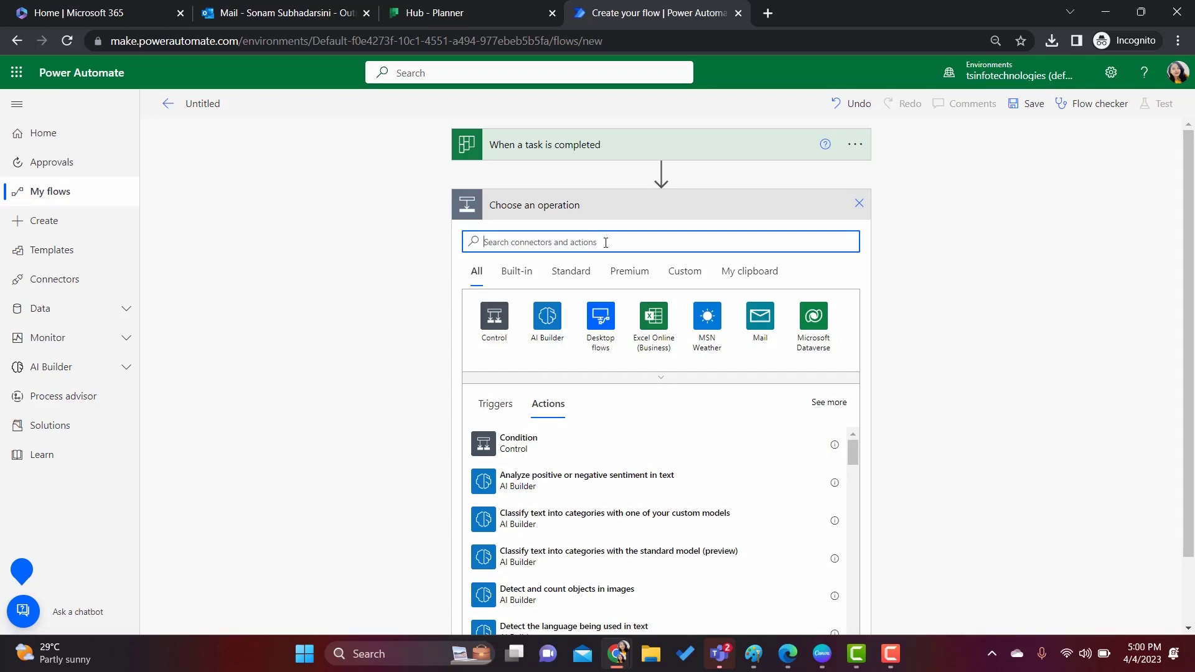
{"action": "type", "text": "get user profile"}
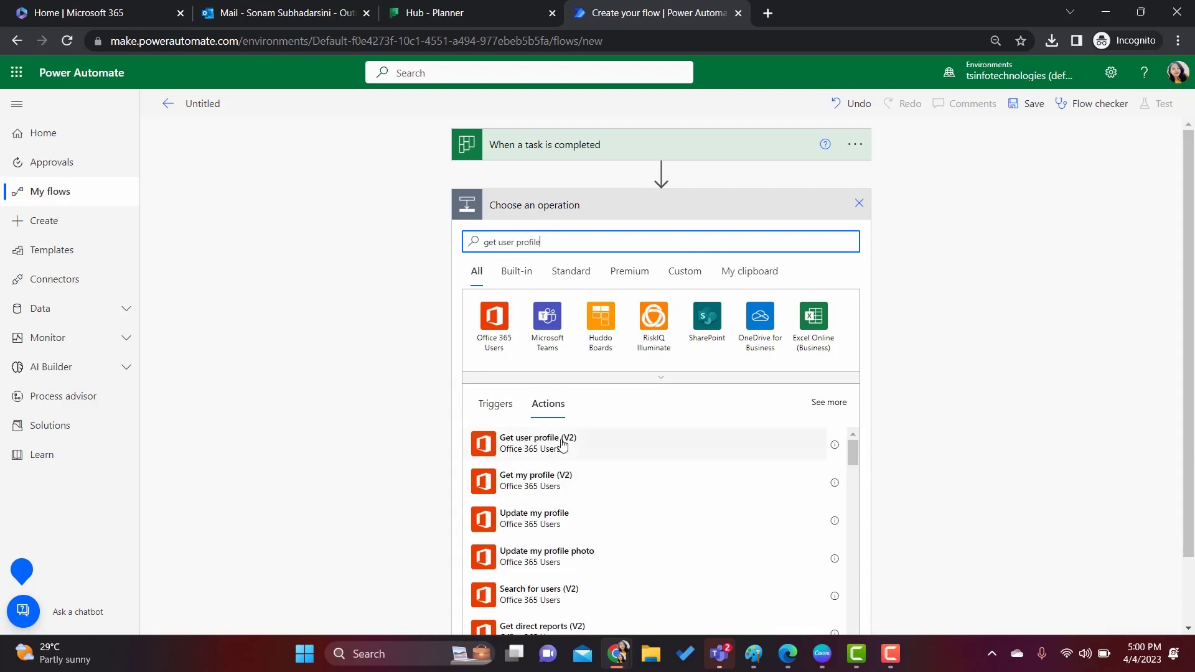
{"action": "left_click", "coordinate": [539, 453]}
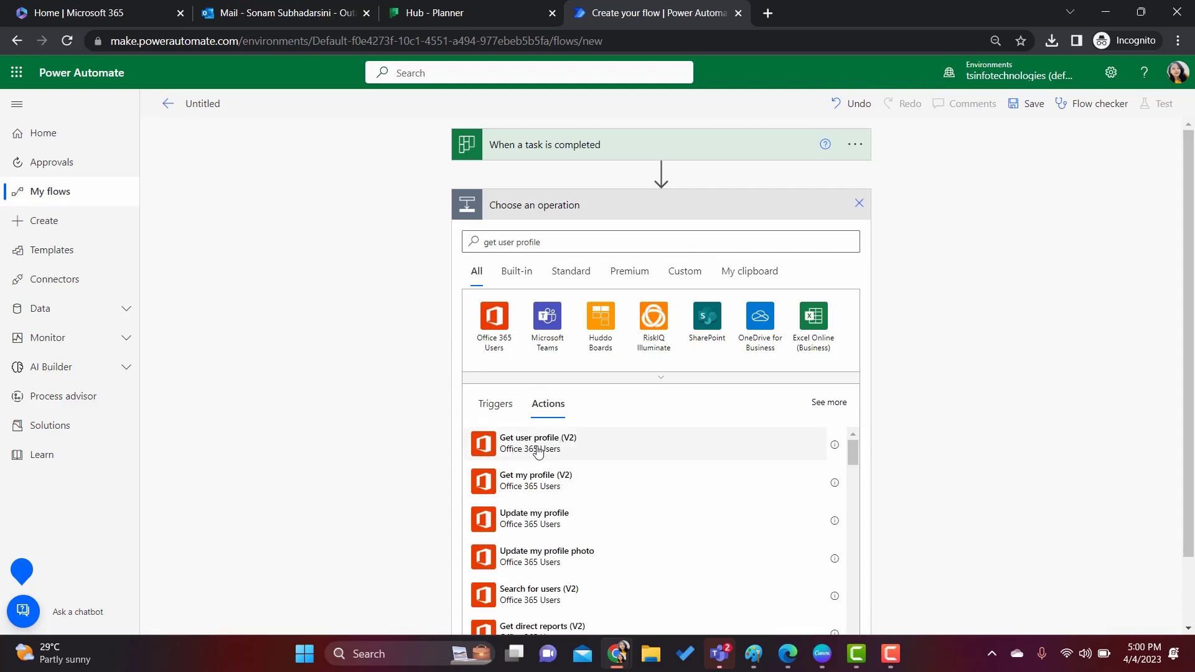
{"action": "left_click", "coordinate": [587, 238]}
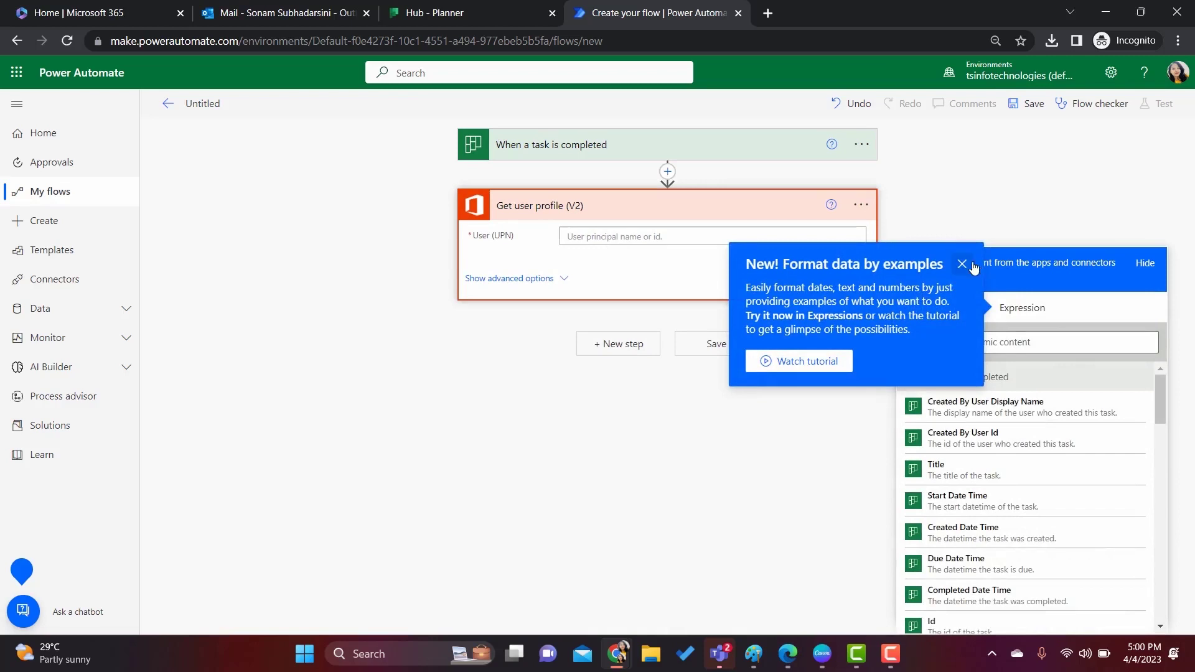
{"action": "left_click", "coordinate": [962, 264]}
{"action": "left_click", "coordinate": [999, 343]}
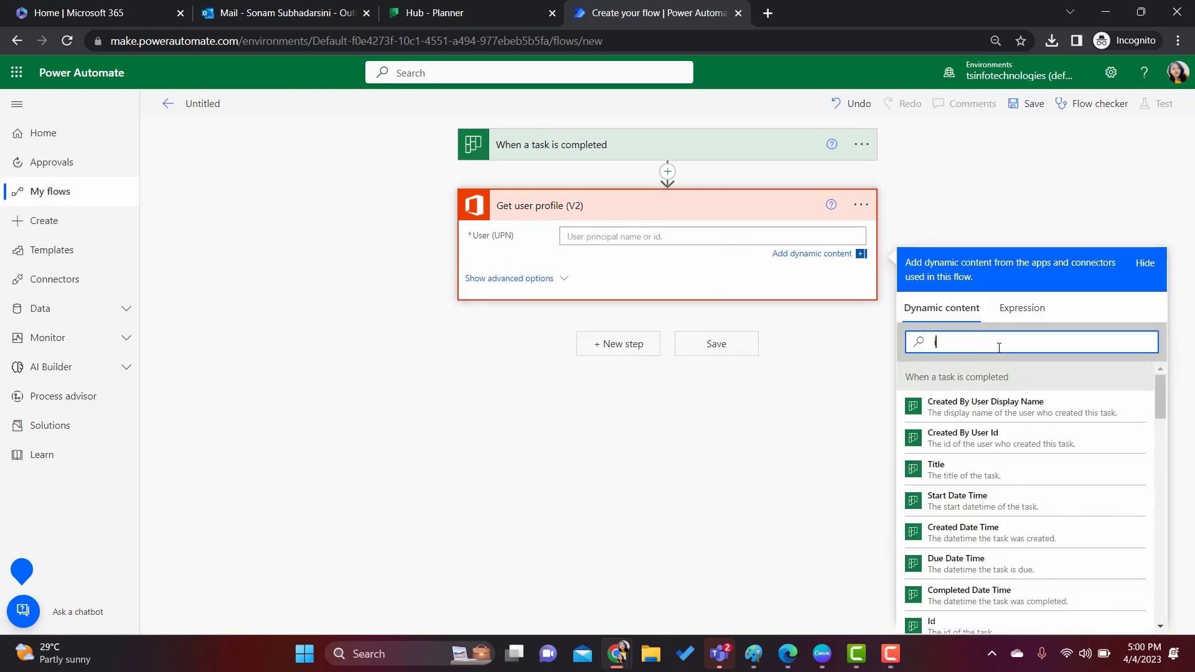
{"action": "type", "text": "id"}
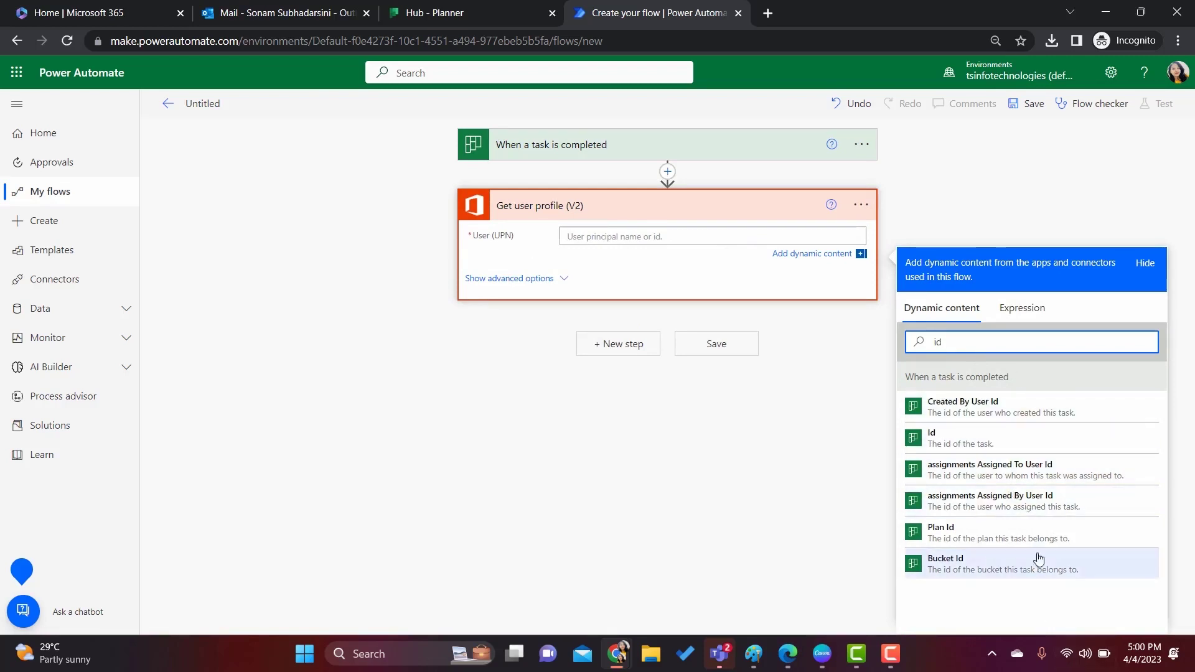
{"action": "left_click", "coordinate": [1001, 479]}
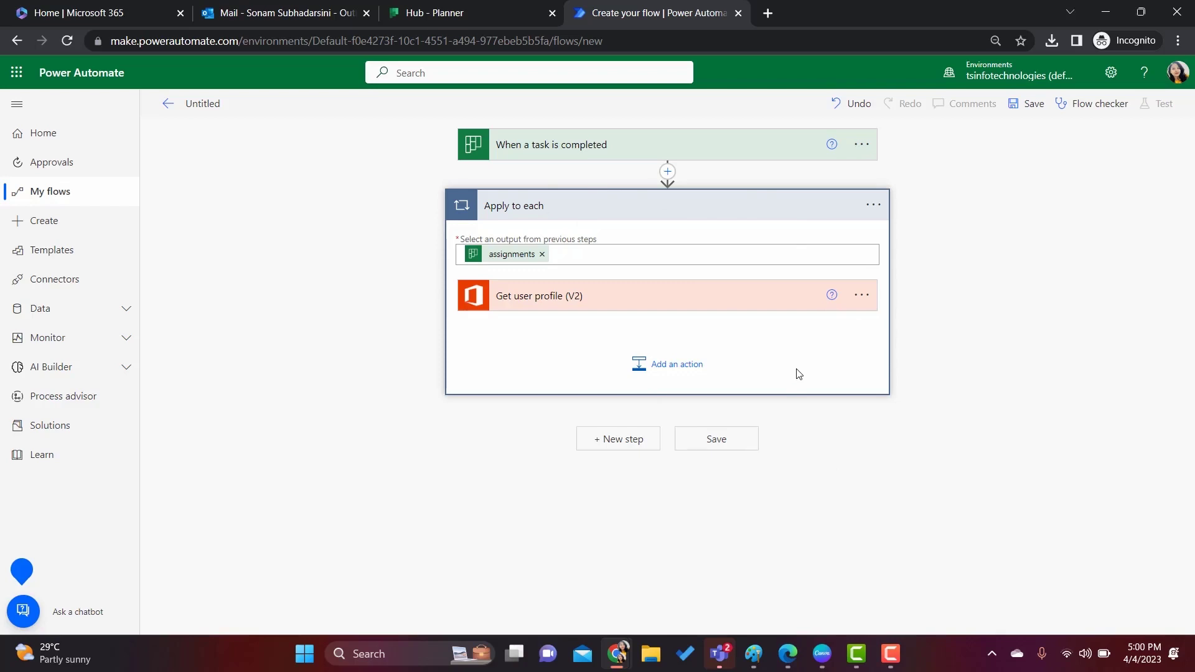
{"action": "left_click", "coordinate": [678, 372]}
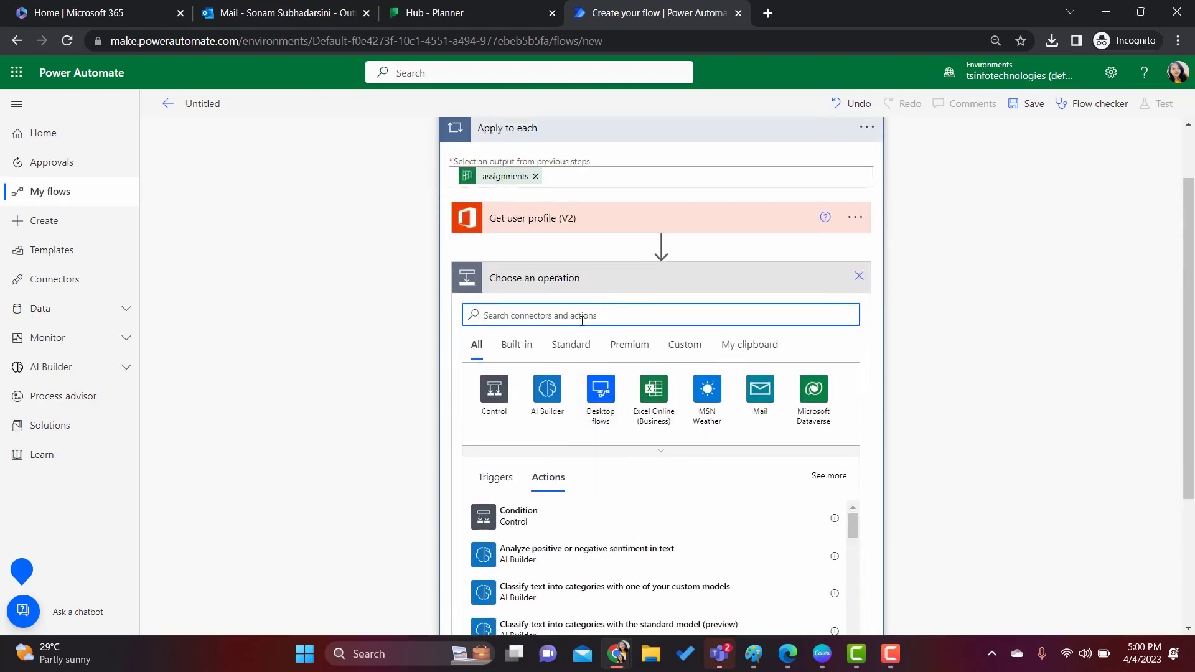
- Add a Send an email (V2) action inside the loop, addressed to the suggested recipient
{"action": "type", "text": "Send ema"}
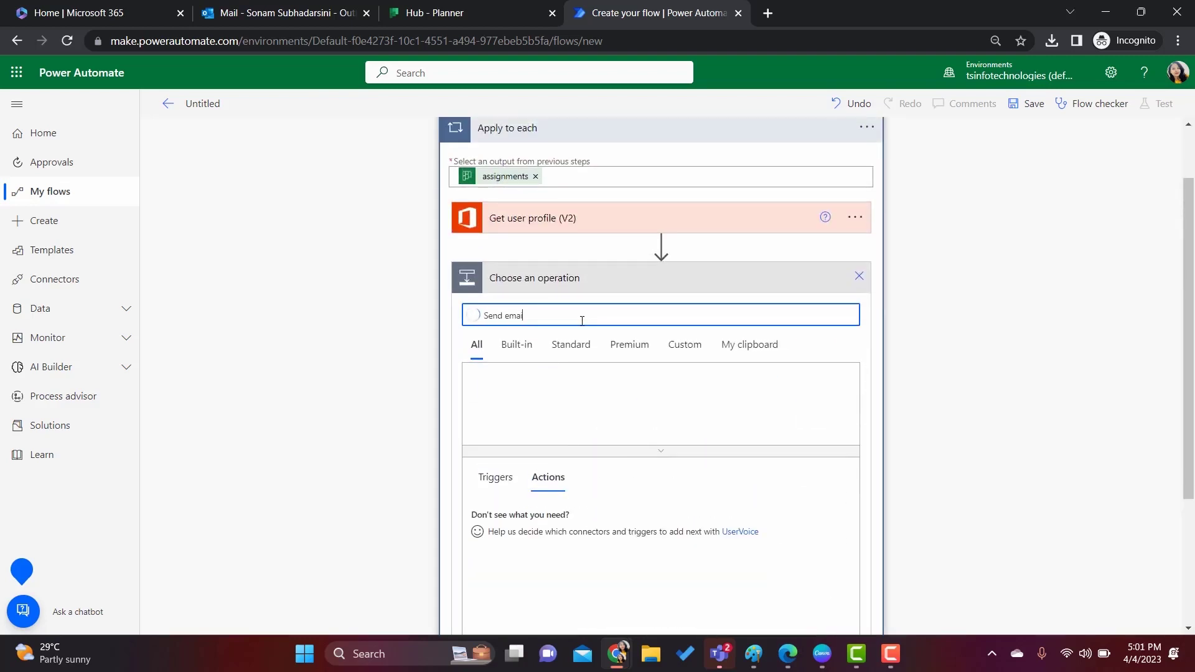
{"action": "type", "text": "il"}
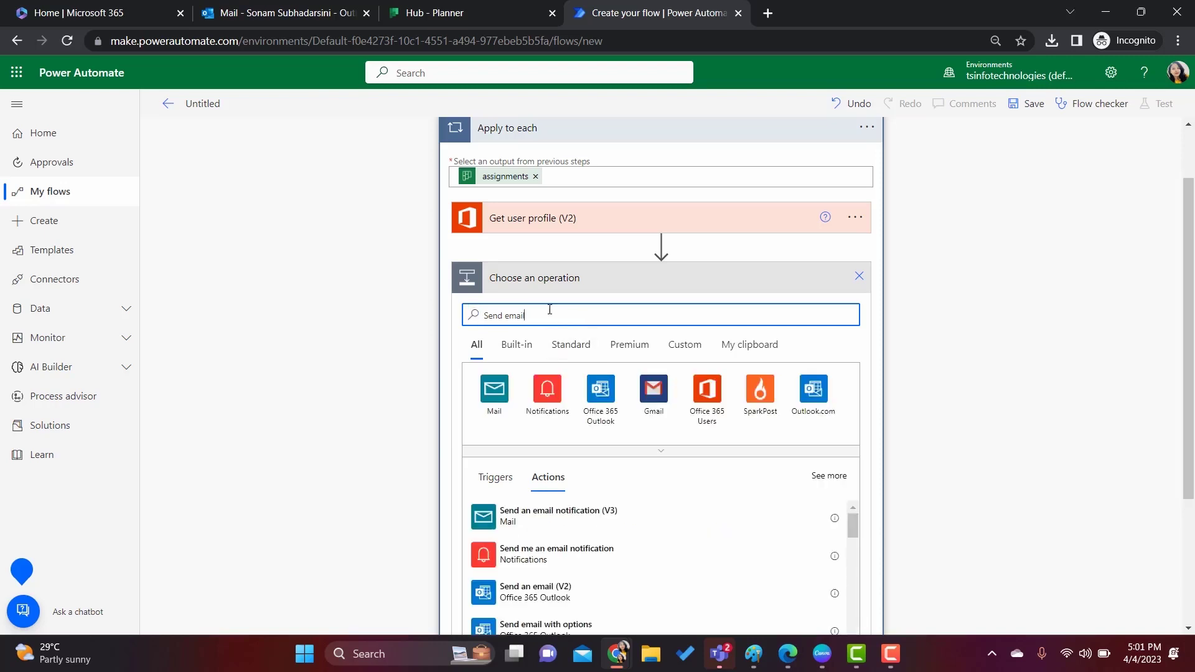
{"action": "scroll", "coordinate": [551, 324], "scroll_direction": "down", "scroll_amount": 2}
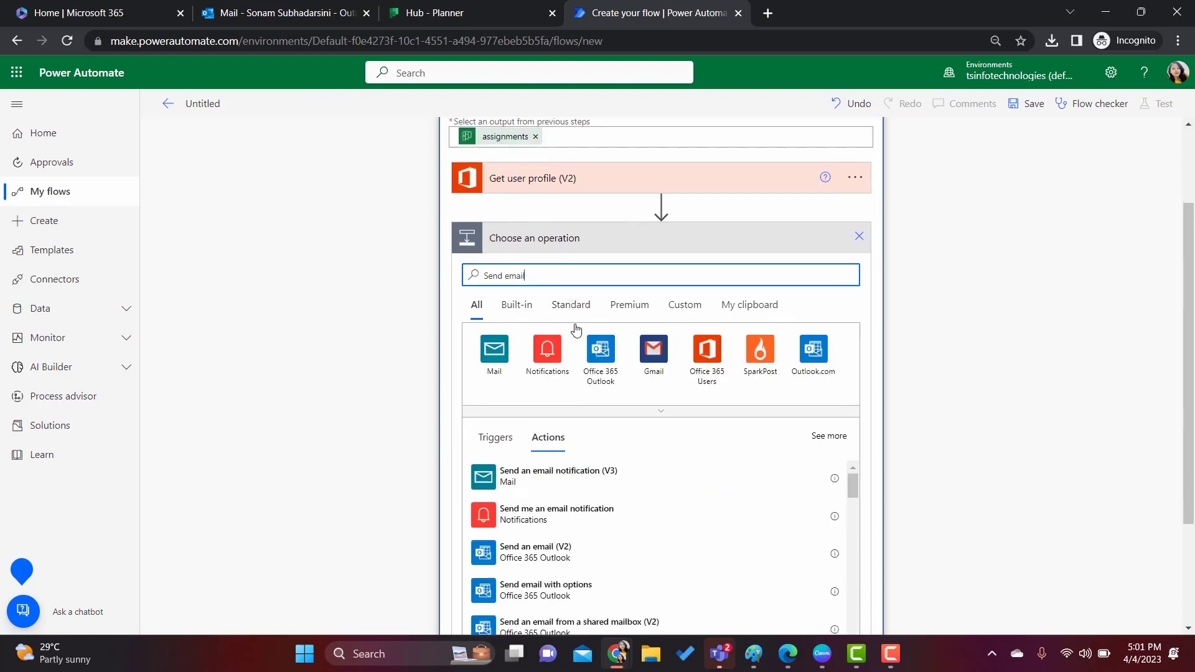
{"action": "left_click", "coordinate": [558, 520]}
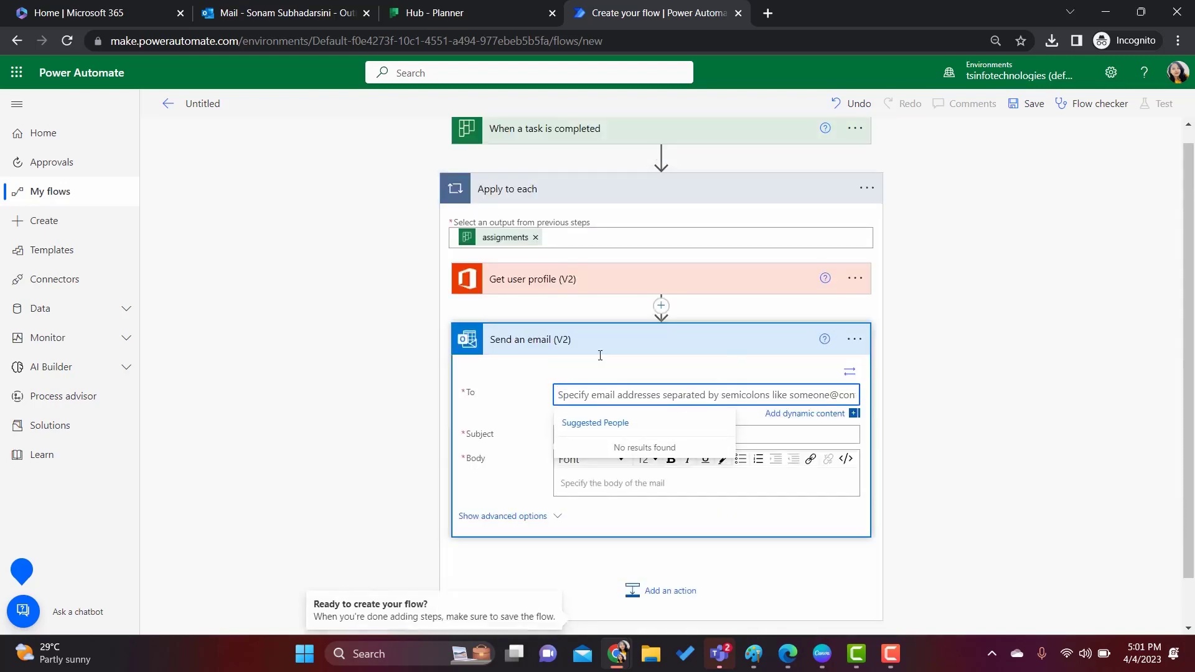
{"action": "type", "text": "Sonam"}
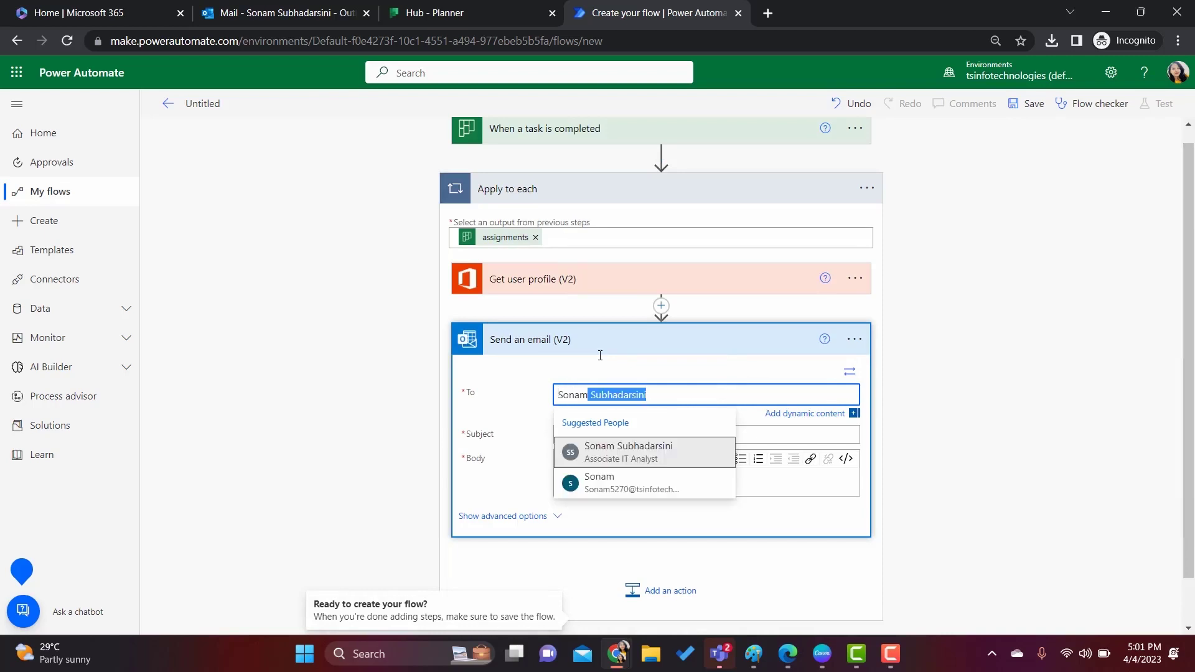
{"action": "left_click", "coordinate": [618, 452]}
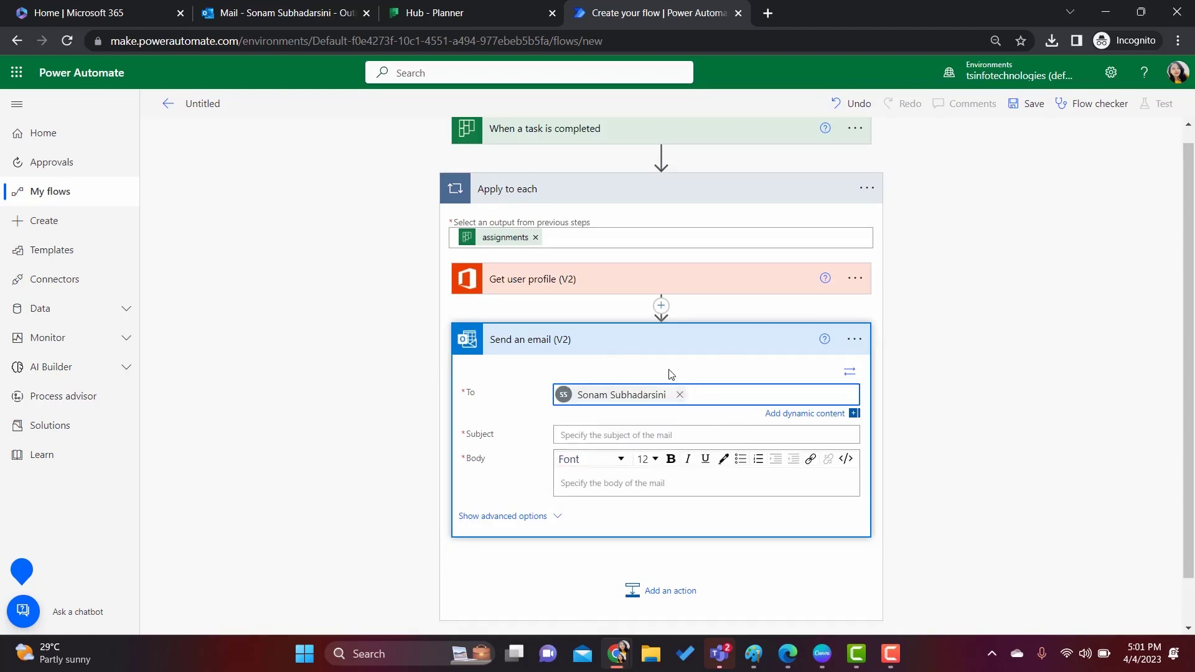
{"action": "scroll", "coordinate": [800, 422], "scroll_direction": "down", "scroll_amount": 1}
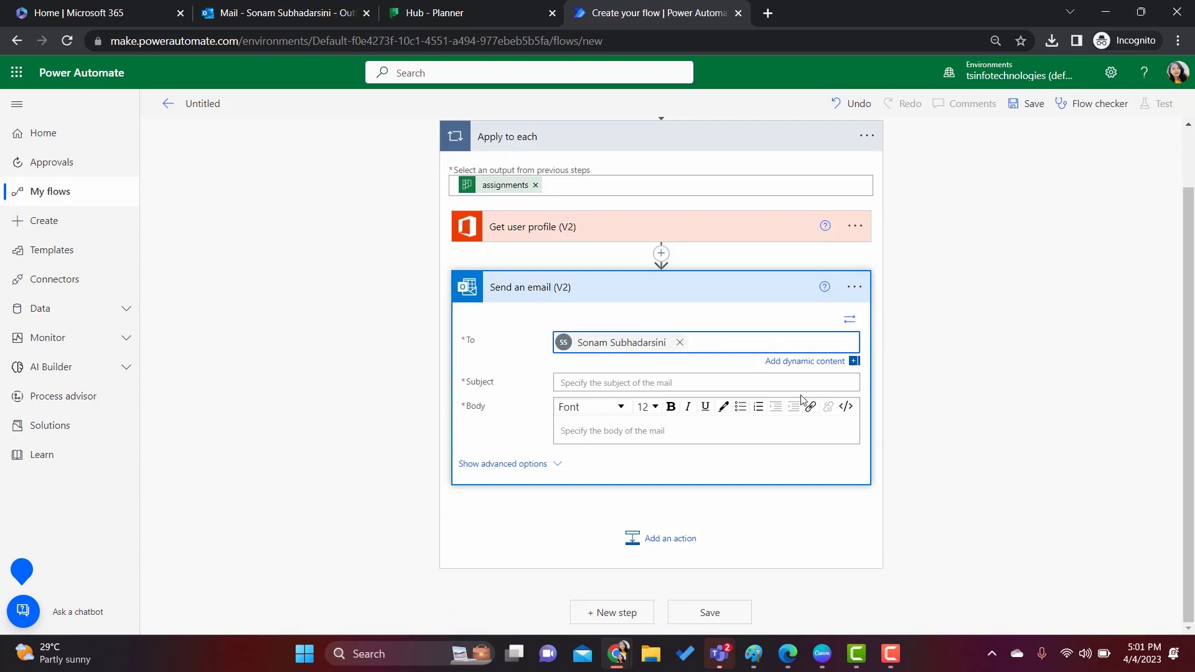
- Set the email subject to 'A Task Has Been Completed !!'
{"action": "left_click", "coordinate": [757, 388]}
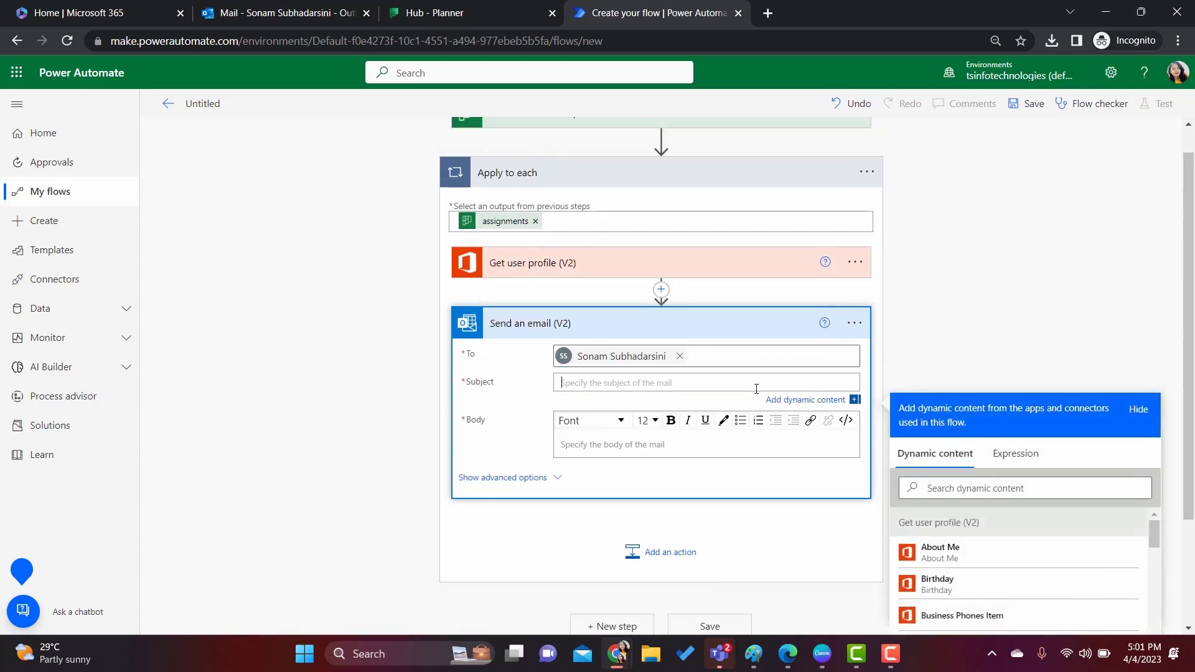
{"action": "type", "text": "A task"}
{"action": "key", "text": "BackSpace"}
{"action": "key", "text": "BackSpace"}
{"action": "key", "text": "BackSpace"}
{"action": "key", "text": "BackSpace"}
{"action": "type", "text": "Task Has been Completed !!"}
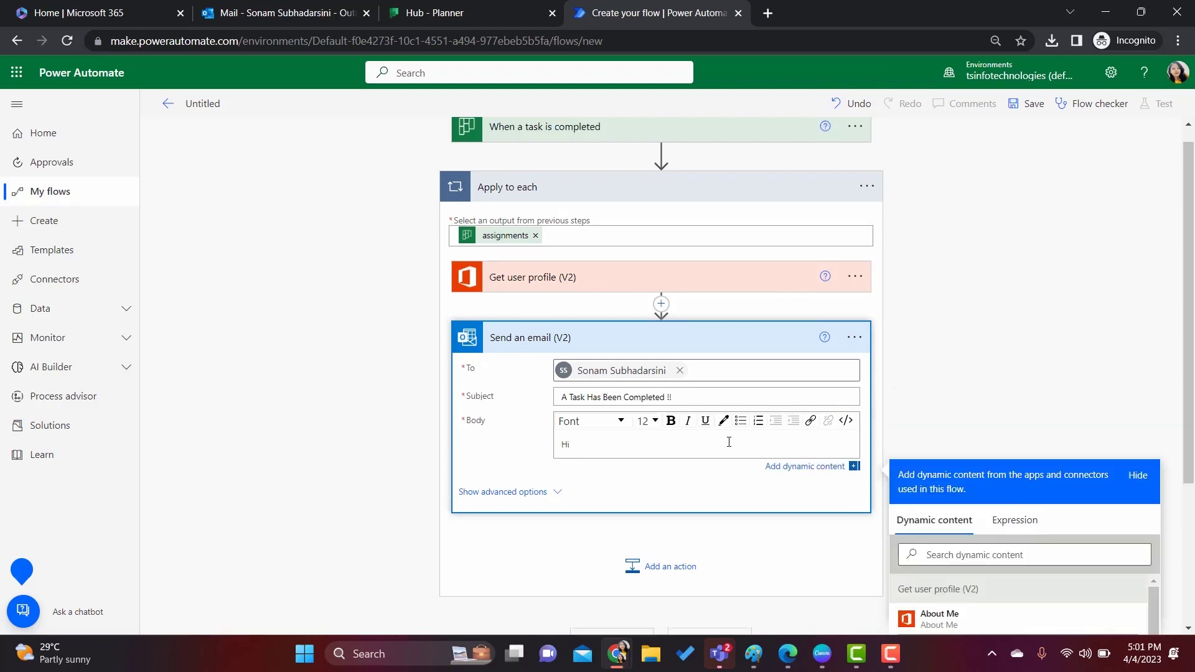
{"action": "key", "text": "Return"}
- Write the body intro 'A task has been completed. Here are the details:'
{"action": "type", "text": "A"}
{"action": "scroll", "coordinate": [729, 442], "scroll_direction": "down", "scroll_amount": 3}
{"action": "type", "text": "ta"}
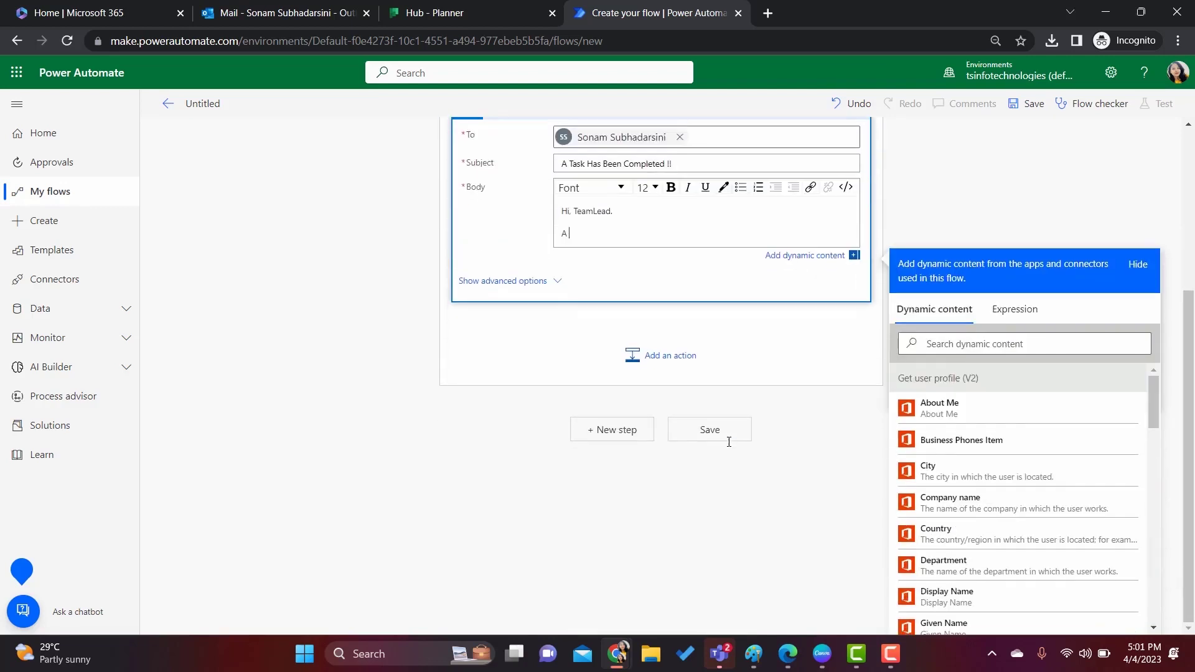
{"action": "type", "text": "sj"}
{"action": "key", "text": "BackSpace"}
{"action": "key", "text": "BackSpace"}
{"action": "type", "text": "k has be"}
{"action": "type", "text": "en completed on"}
{"action": "key", "text": "BackSpace"}
{"action": "key", "text": "BackSpace"}
{"action": "key", "text": "BackSpace"}
{"action": "type", "text": ". Here are the deta"}
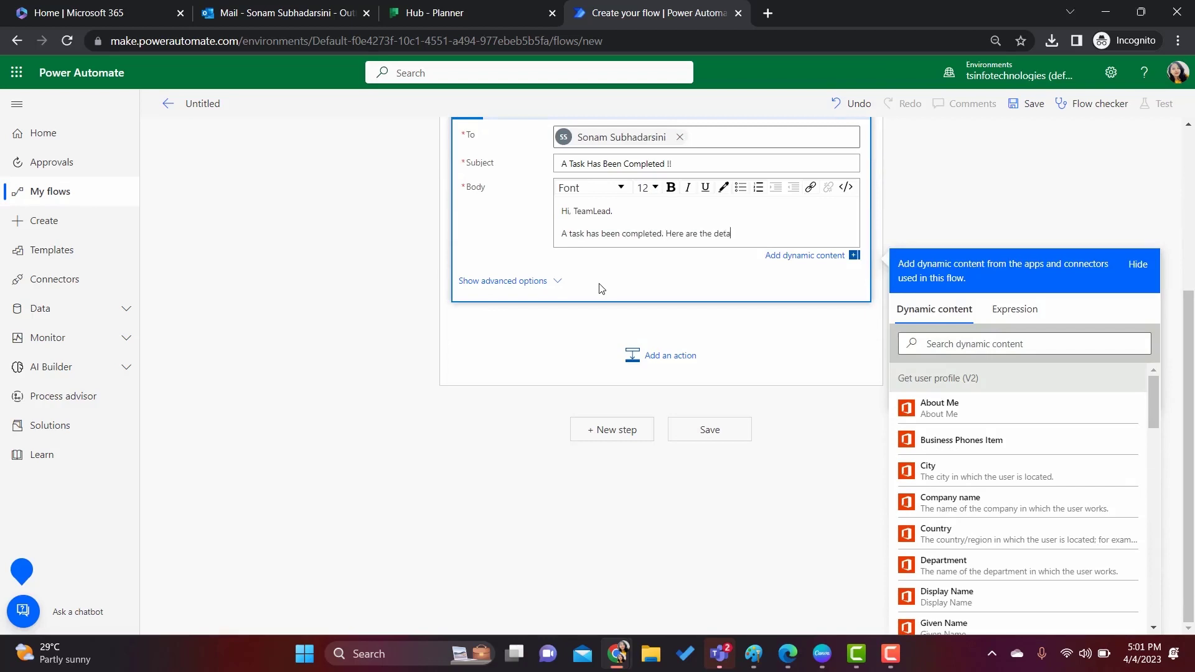
{"action": "type", "text": "ils:"}
{"action": "key", "text": "Return"}
- Add a 'Task Title:' body line with the task Title token
{"action": "type", "text": "tle:"}
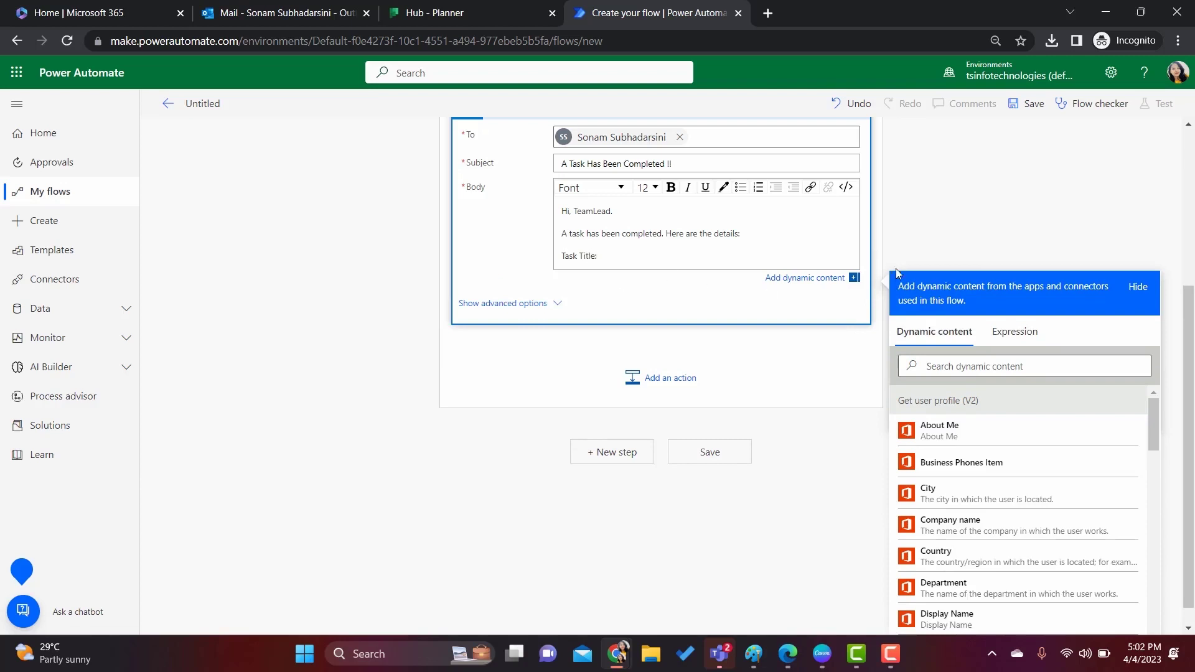
{"action": "left_click", "coordinate": [980, 365]}
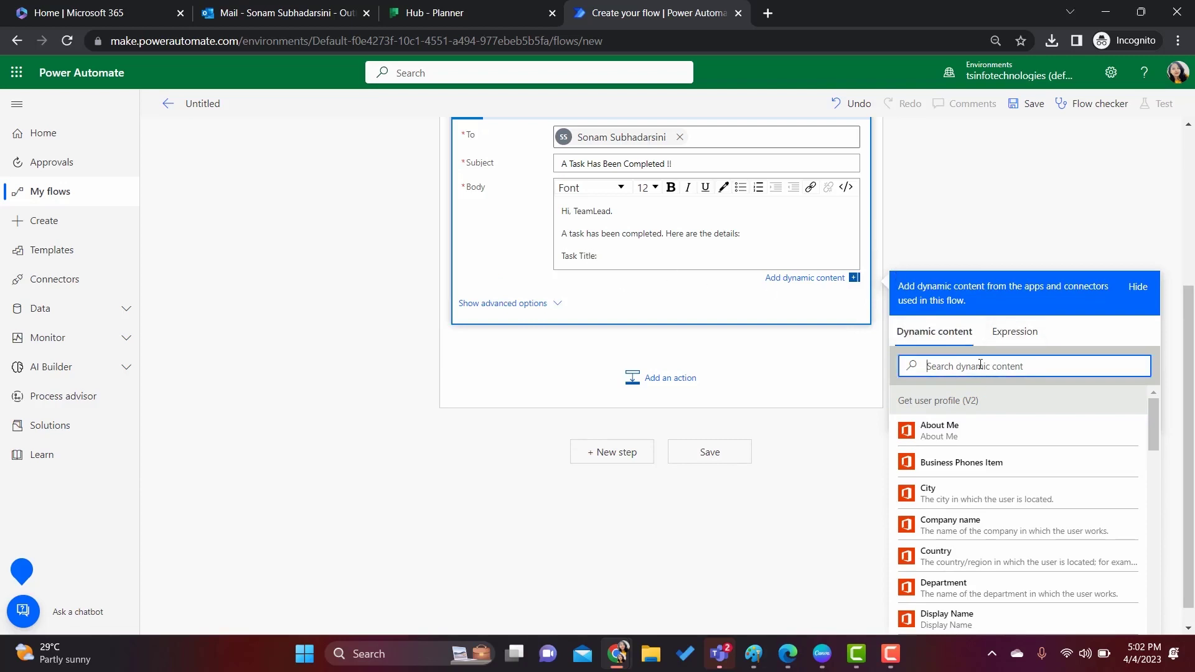
{"action": "type", "text": "tit"}
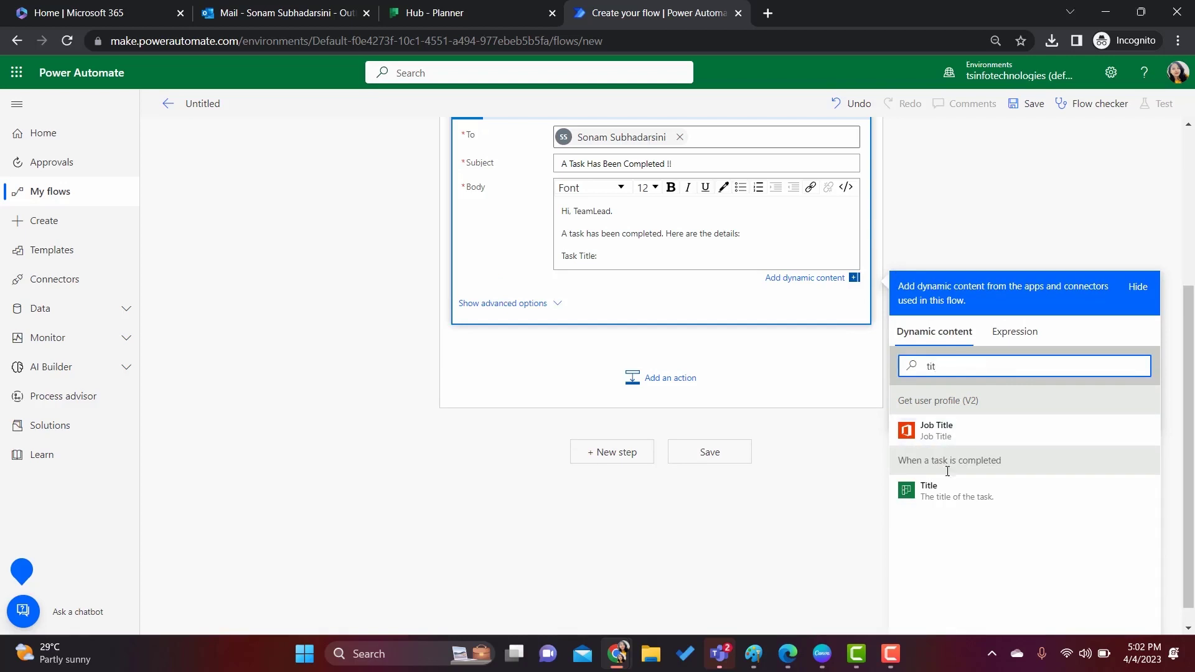
{"action": "left_click", "coordinate": [938, 492]}
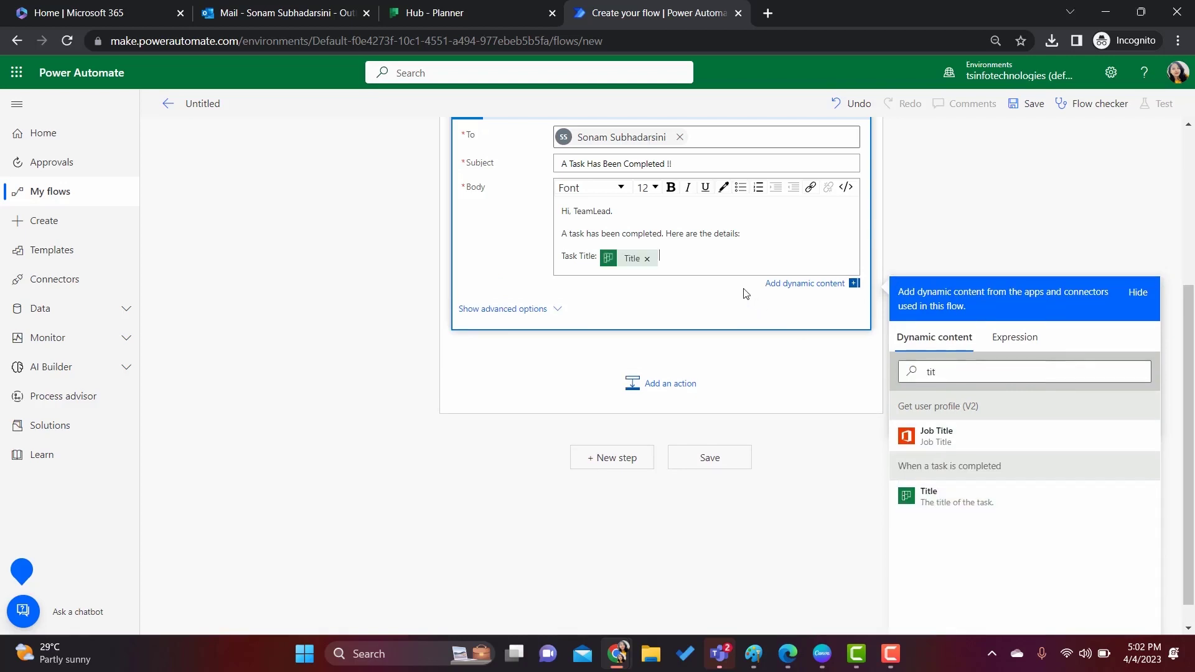
- Add a 'Completed By:' body line with the user's Display Name token
{"action": "key", "text": "Return"}
{"action": "type", "text": "Completed By:"}
{"action": "left_click", "coordinate": [944, 384]}
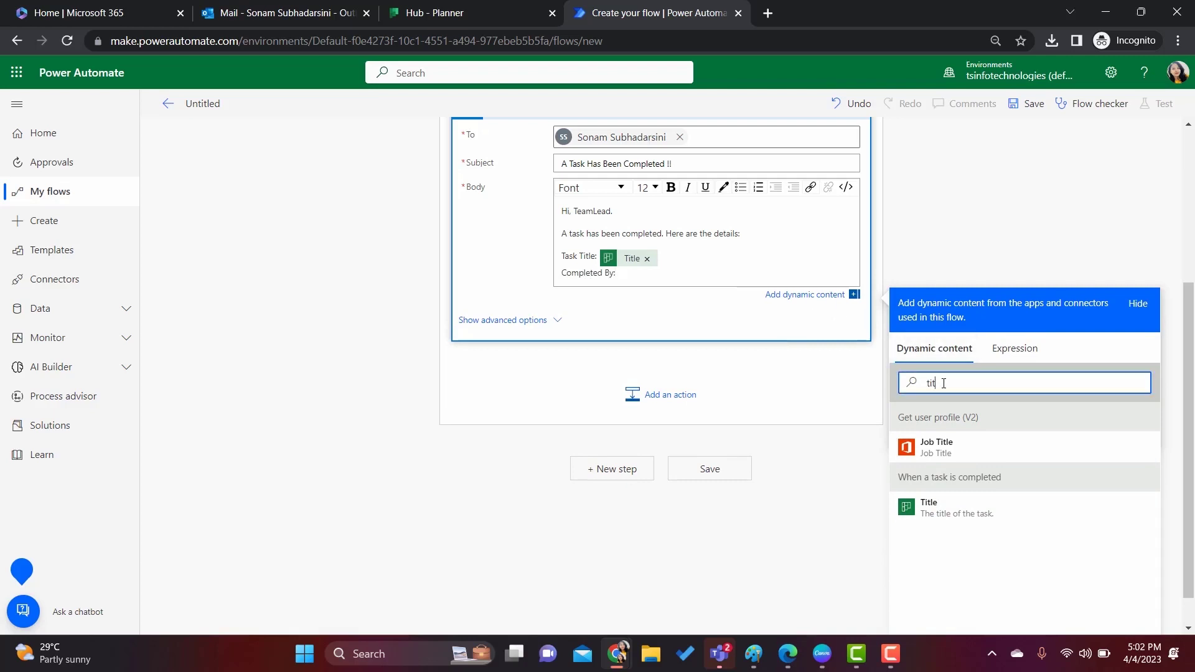
{"action": "type", "text": "Dis"}
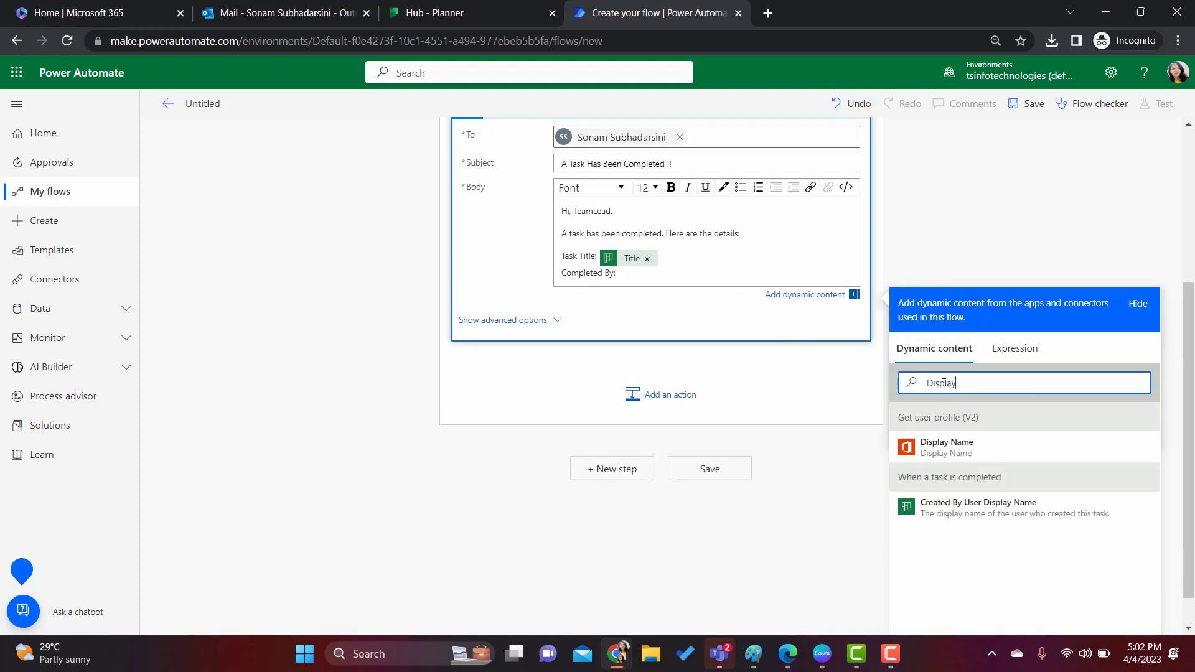
{"action": "type", "text": "play"}
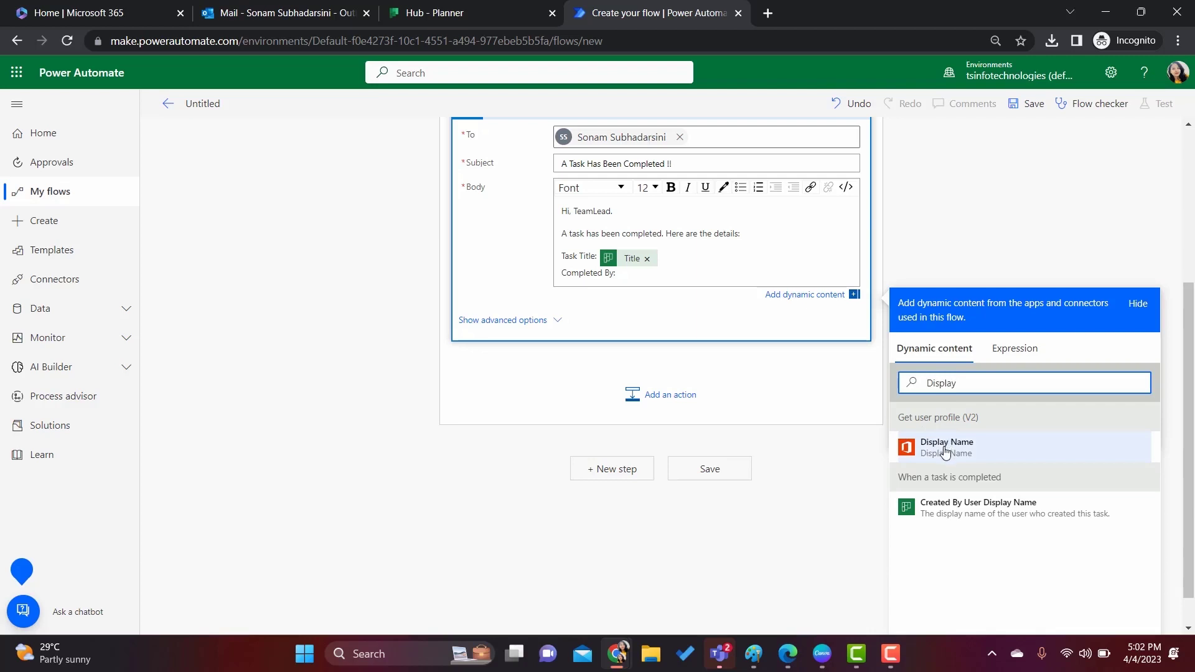
{"action": "left_click", "coordinate": [943, 448]}
- Add a completion date line with the Completed Date Time token, then collapse the card and save
{"action": "key", "text": "Return"}
{"action": "type", "text": "Compl"}
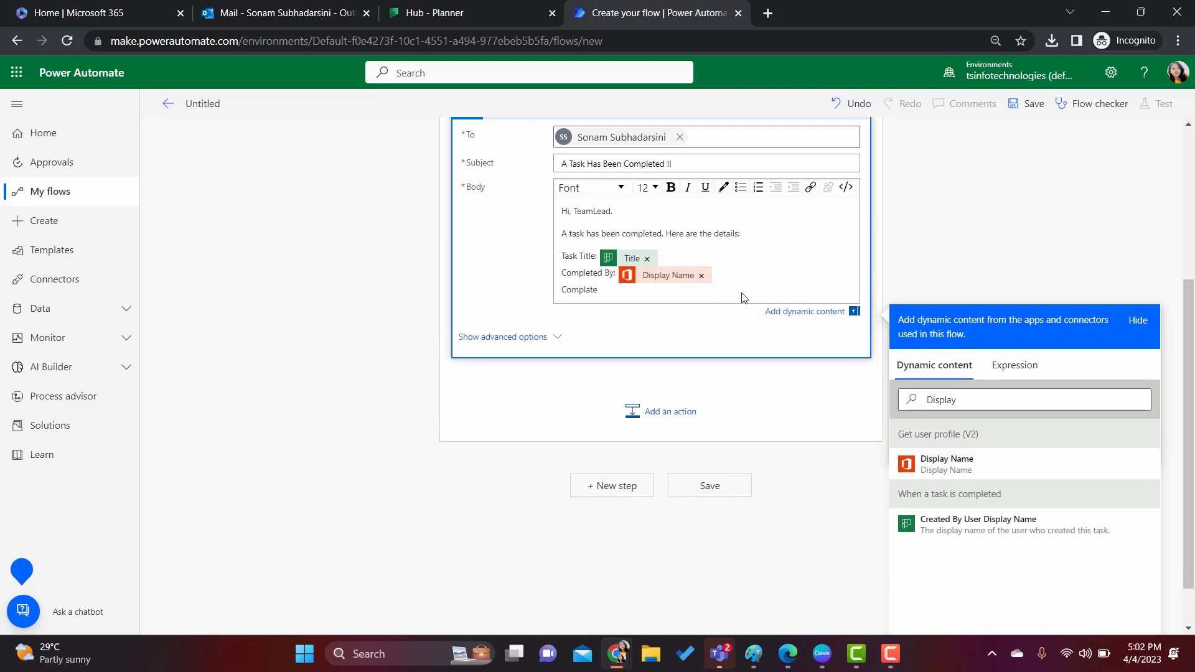
{"action": "type", "text": "ate"}
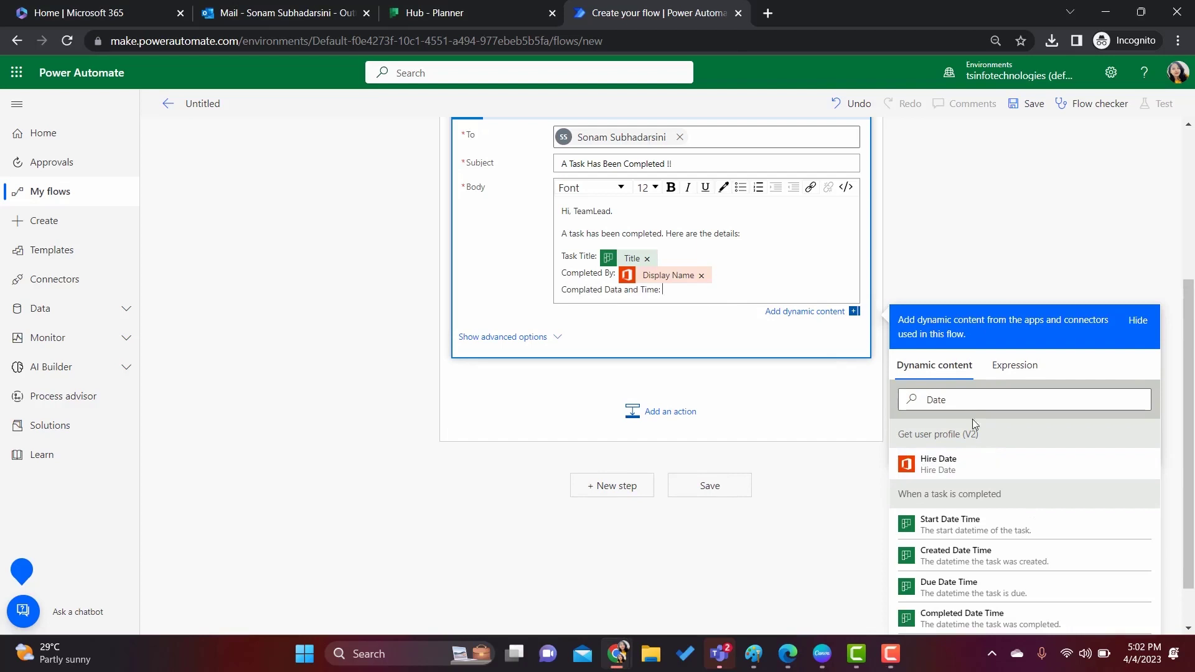
{"action": "left_click", "coordinate": [968, 403]}
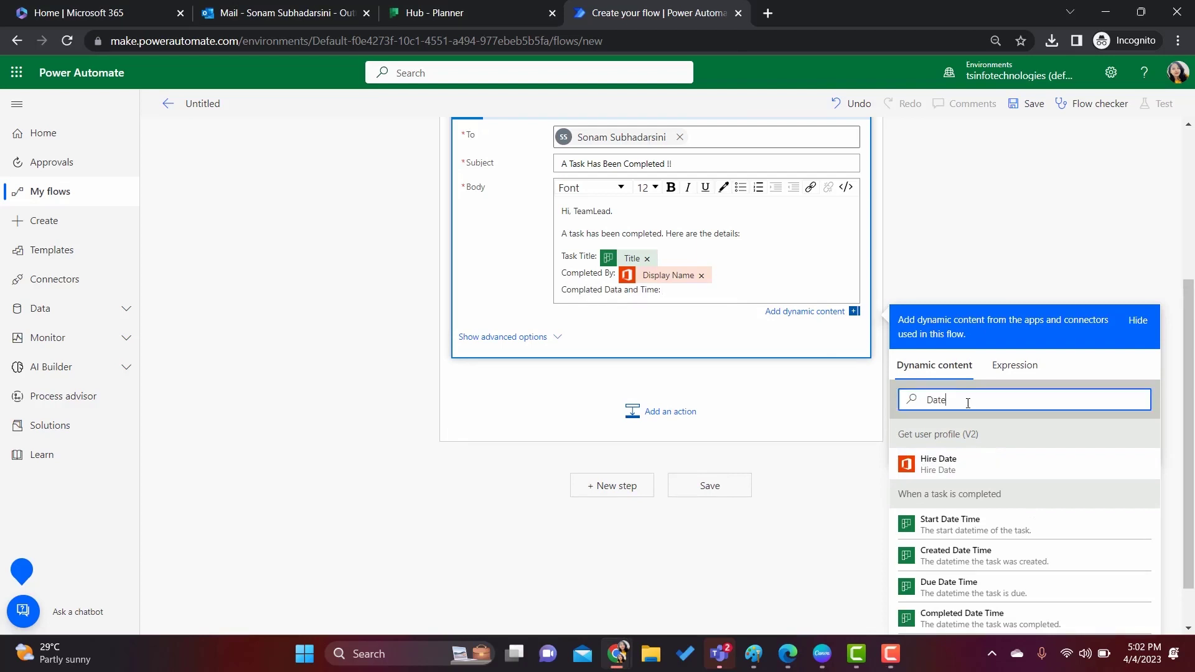
{"action": "scroll", "coordinate": [1100, 516], "scroll_direction": "down", "scroll_amount": 1}
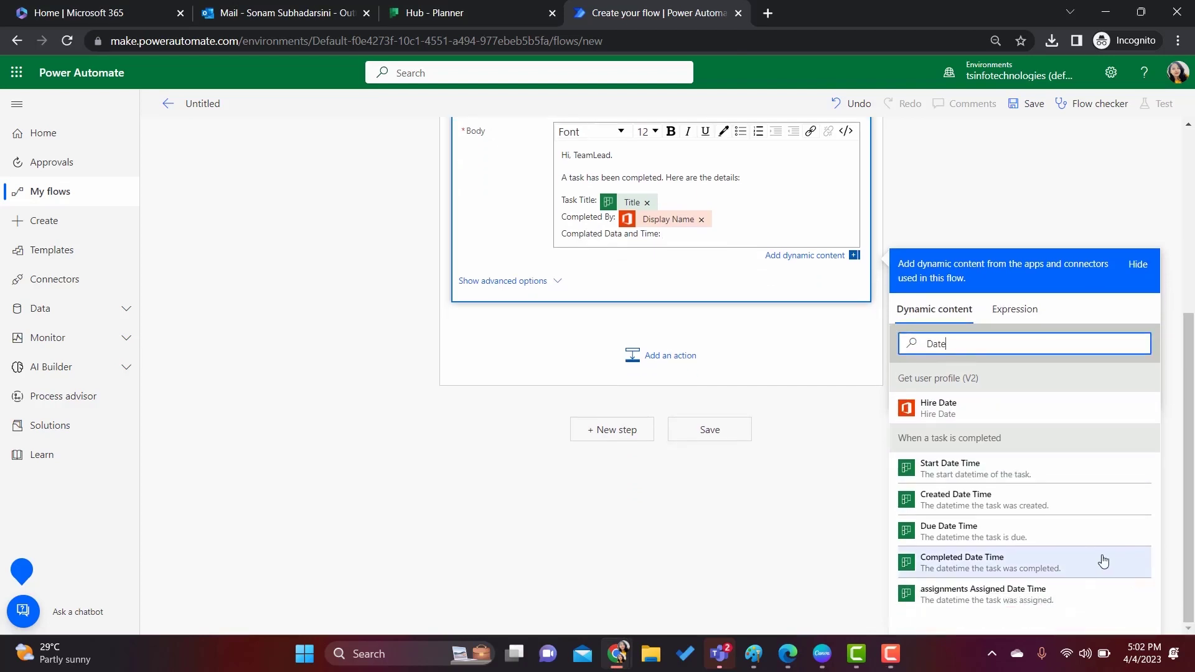
{"action": "left_click", "coordinate": [987, 566]}
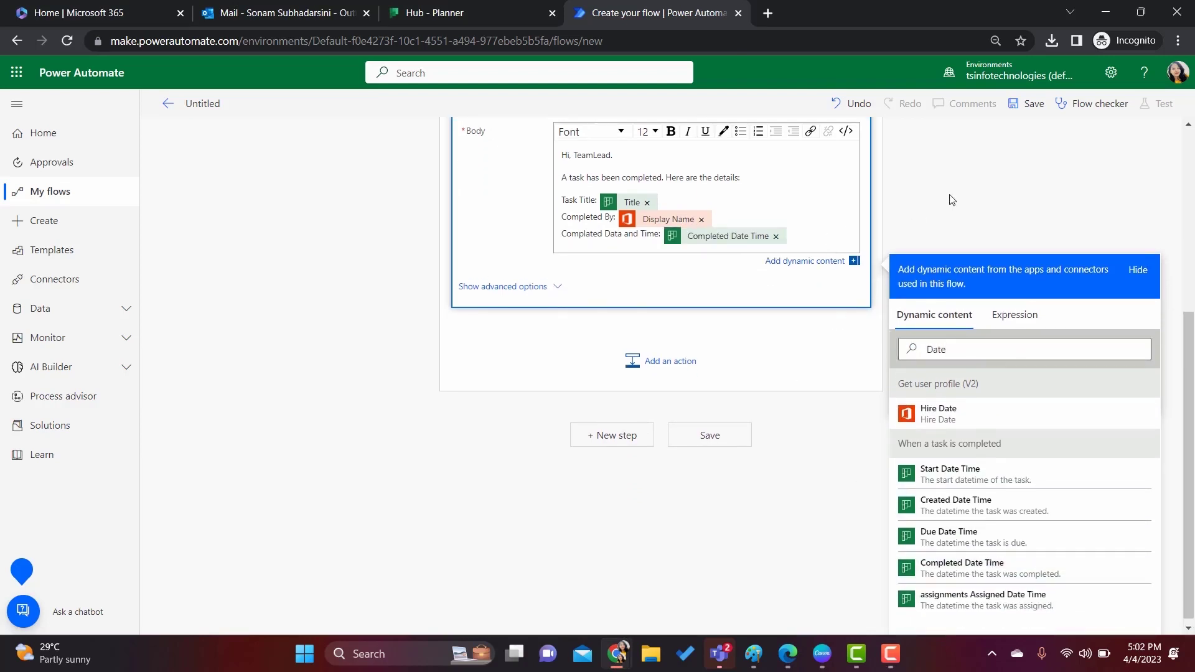
{"action": "left_click", "coordinate": [959, 235]}
{"action": "left_click", "coordinate": [766, 251]}
{"action": "left_click", "coordinate": [715, 501]}
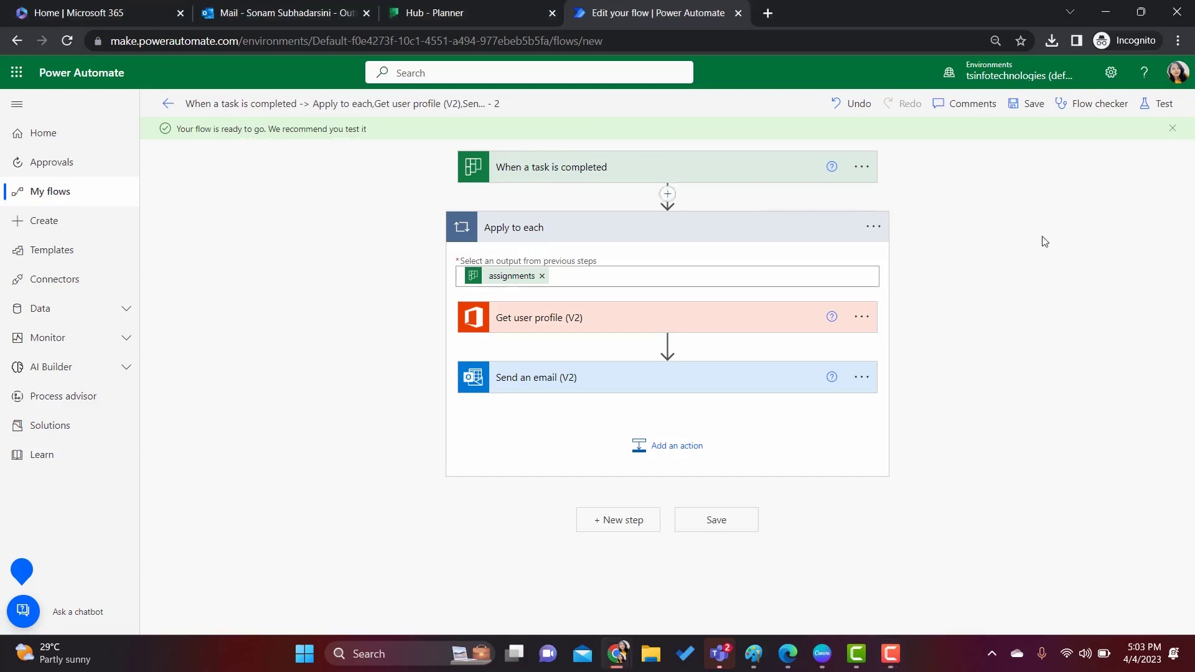
- Start a manual test of the flow and switch to the Planner hub tab
{"action": "left_click", "coordinate": [1159, 103]}
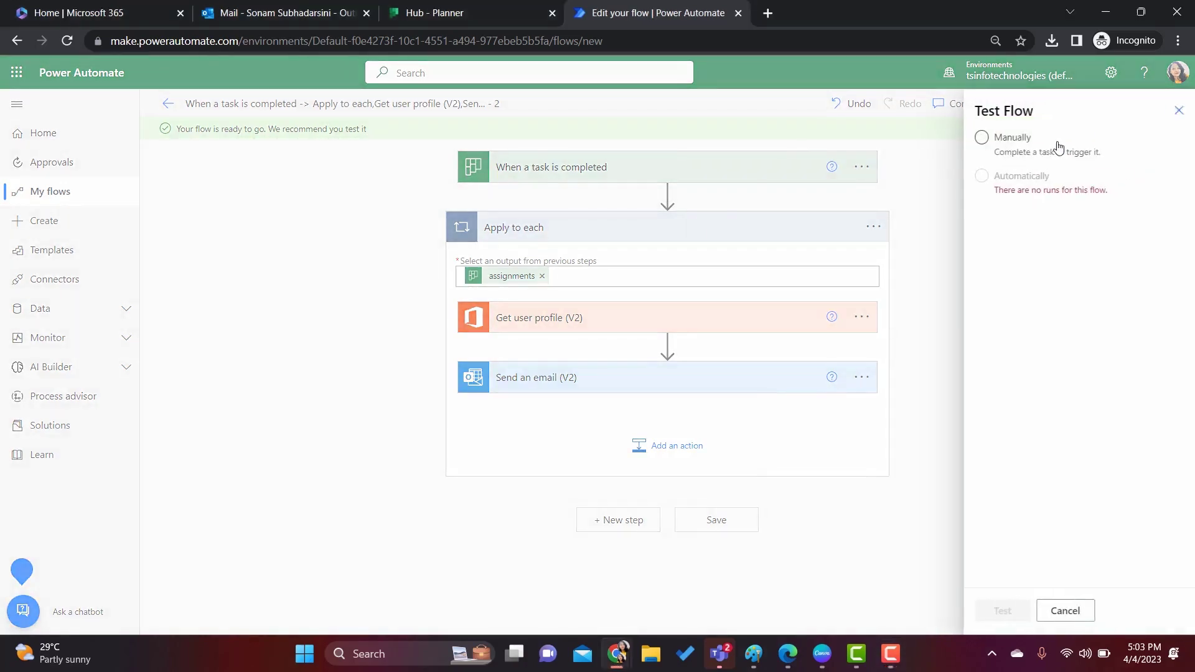
{"action": "left_click", "coordinate": [1025, 156]}
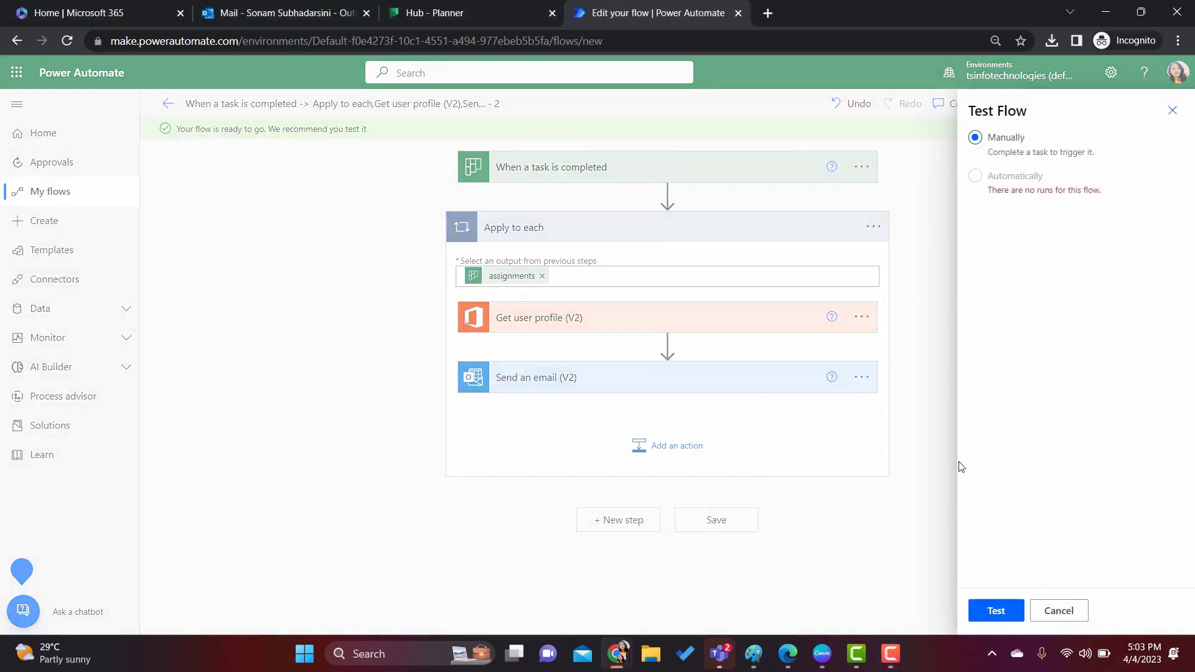
{"action": "left_click", "coordinate": [1012, 621]}
{"action": "left_click", "coordinate": [472, 14]}
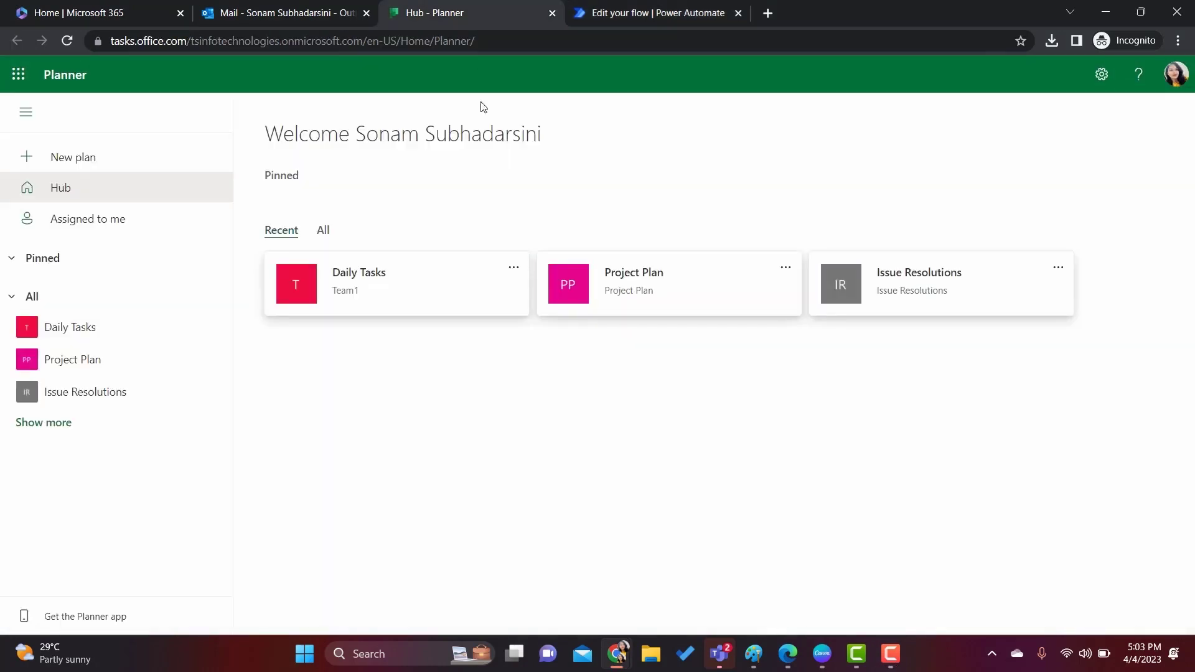
- Add a 'SharePoint Migration' task to Daily Tasks, due April 7, assigned to User2
{"action": "left_click", "coordinate": [409, 302]}
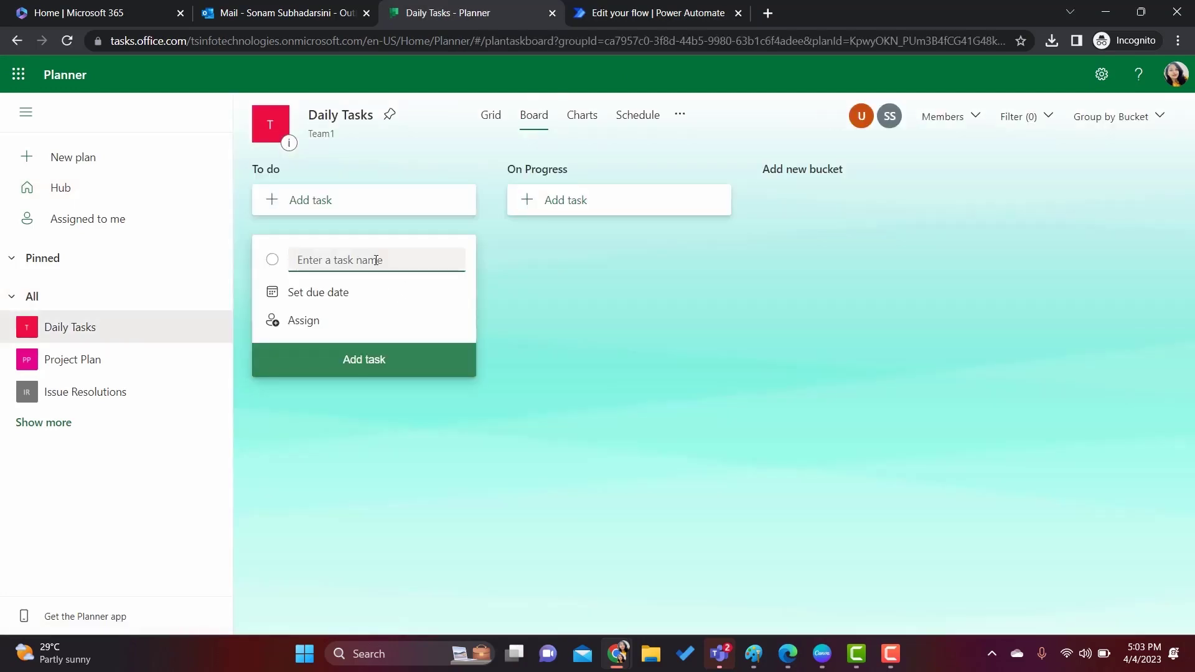
{"action": "type", "text": "SharePoint Migrarti"}
{"action": "right_click", "coordinate": [376, 260]}
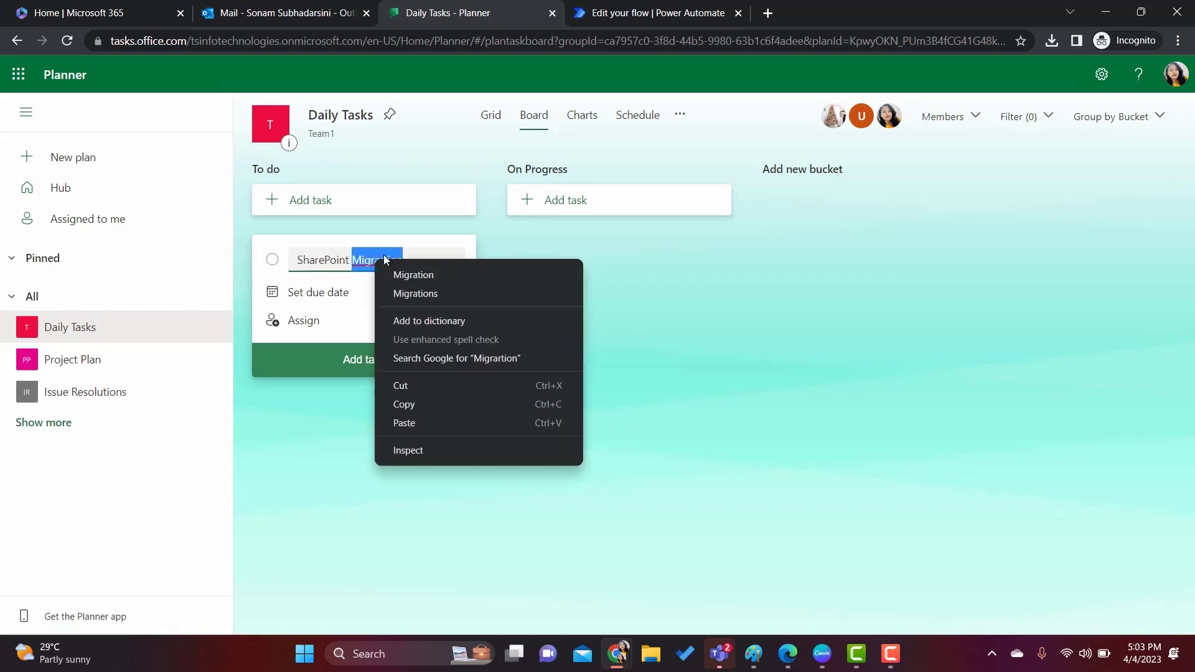
{"action": "left_click", "coordinate": [404, 272]}
{"action": "left_click", "coordinate": [305, 293]}
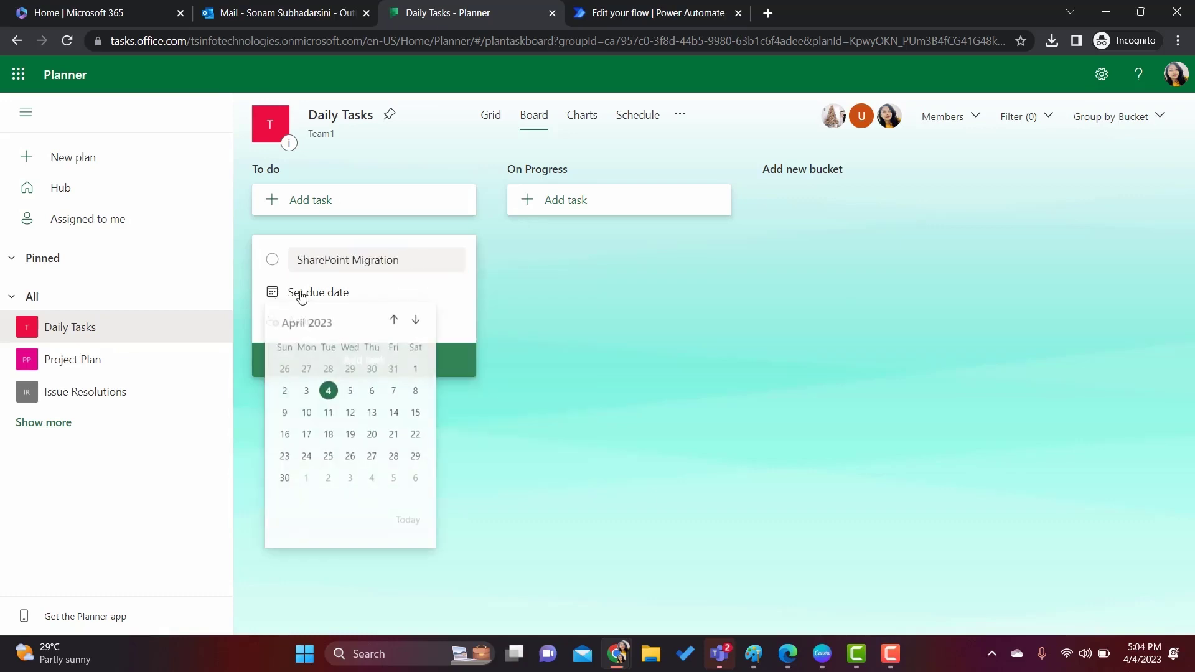
{"action": "left_click", "coordinate": [393, 392]}
{"action": "left_click", "coordinate": [308, 329]}
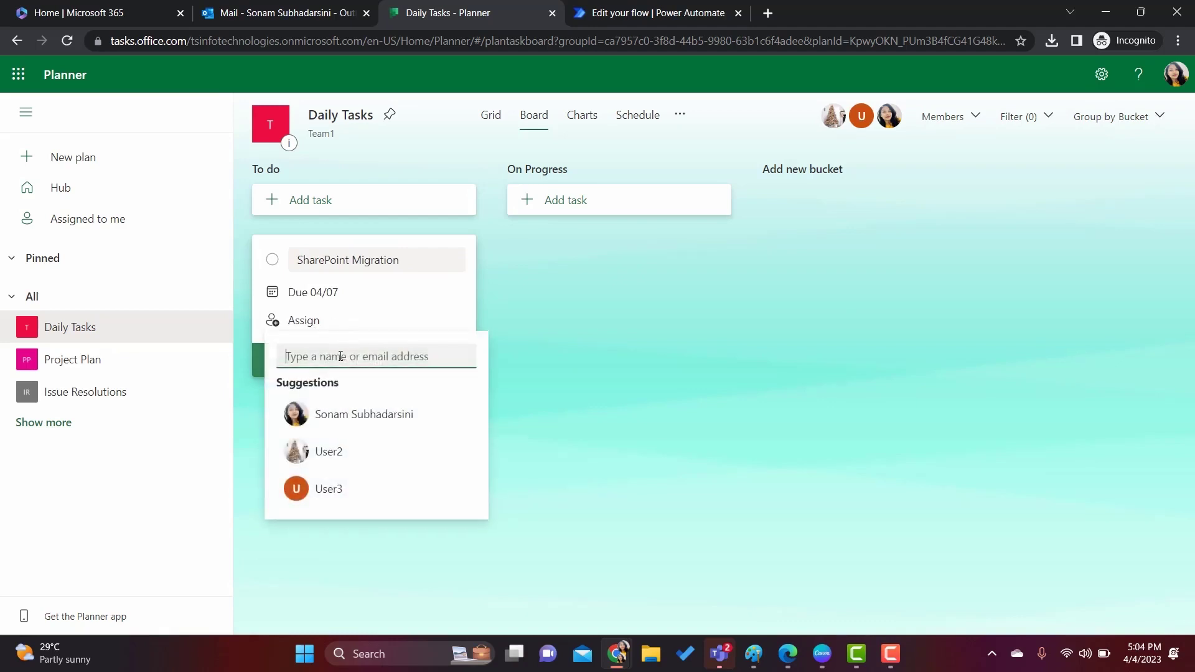
{"action": "left_click", "coordinate": [295, 453]}
{"action": "left_click", "coordinate": [508, 359]}
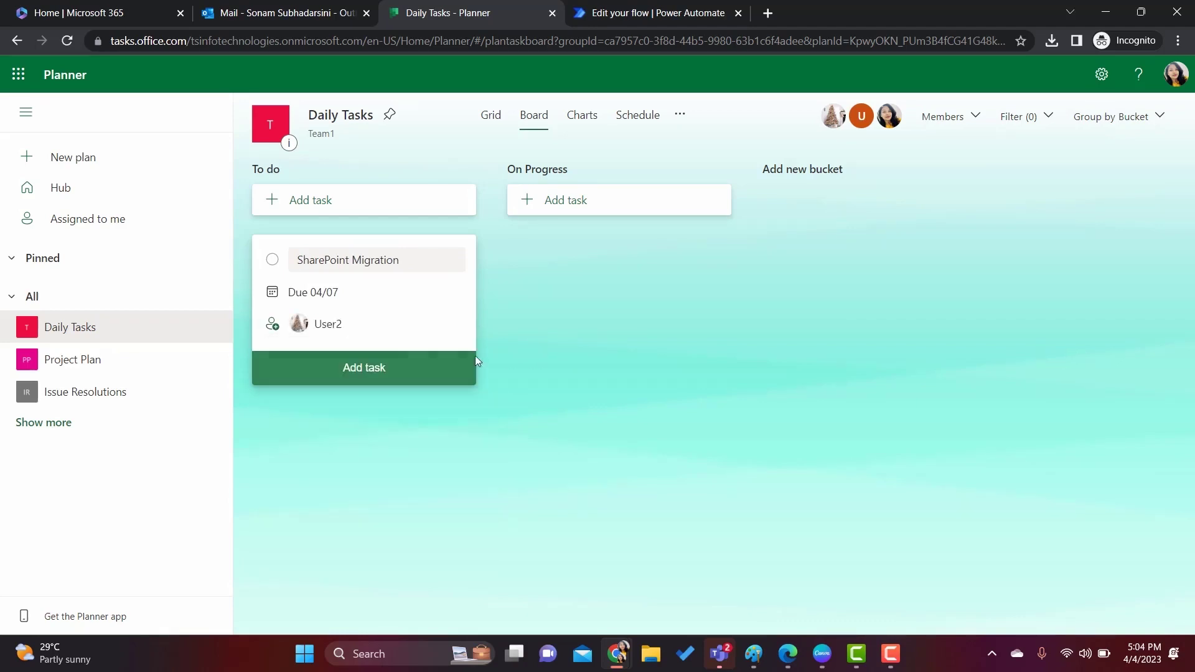
{"action": "left_click", "coordinate": [370, 372]}
{"action": "left_click", "coordinate": [628, 446]}
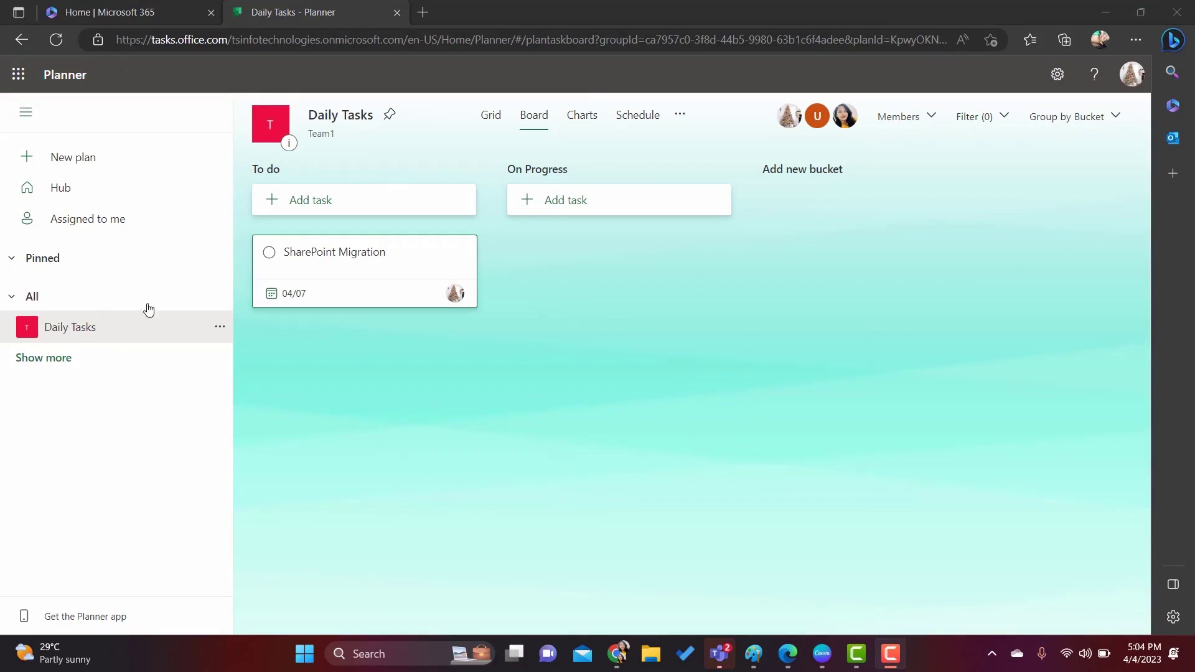
- Mark the SharePoint Migration task as completed
{"action": "left_click", "coordinate": [270, 254]}
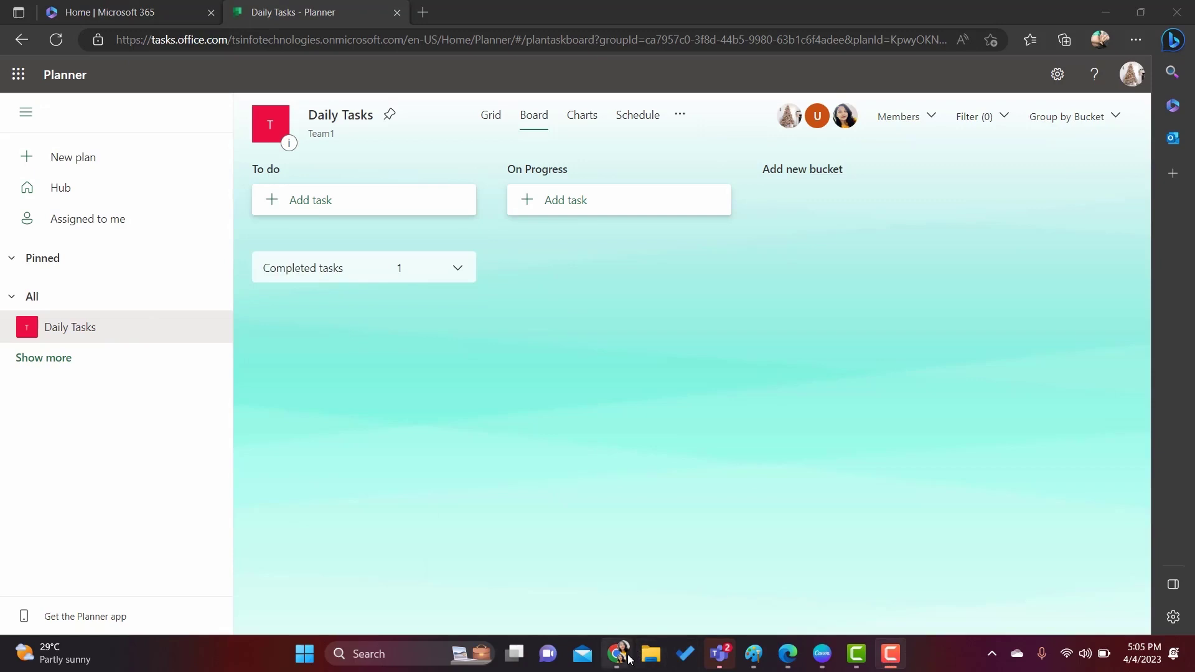
{"action": "mouse_move", "coordinate": [622, 654]}
{"action": "left_click", "coordinate": [674, 593]}
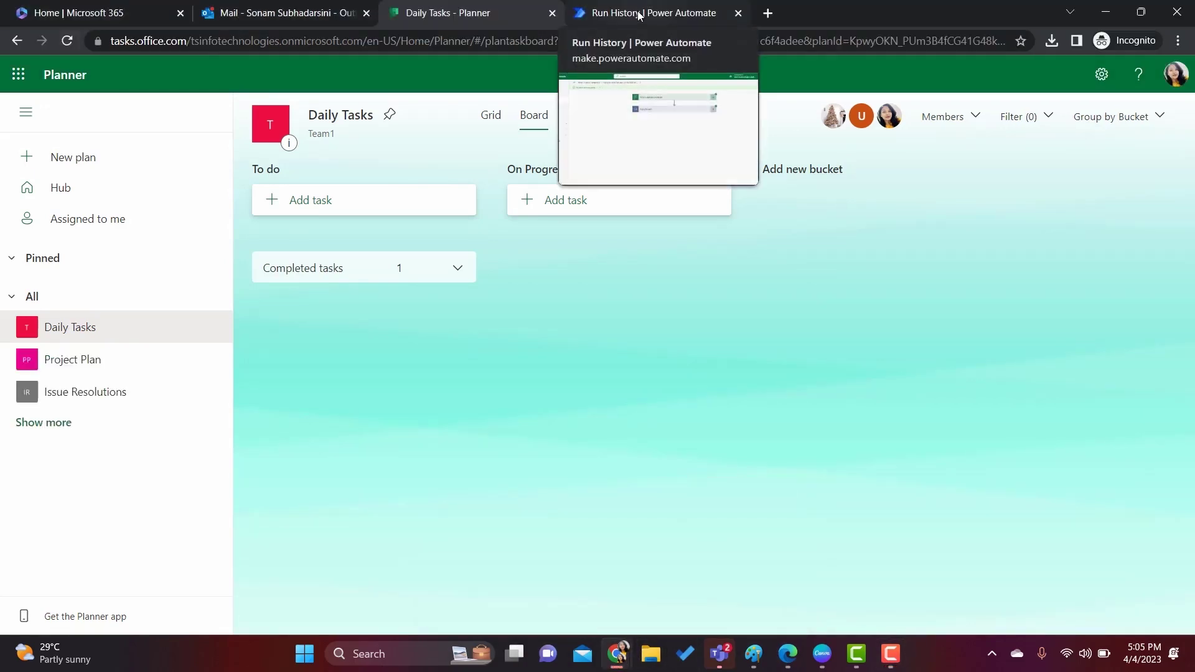
- Review the SharePoint Migration completion email in Outlook, noting its raw completion timestamp
{"action": "left_click", "coordinate": [641, 9]}
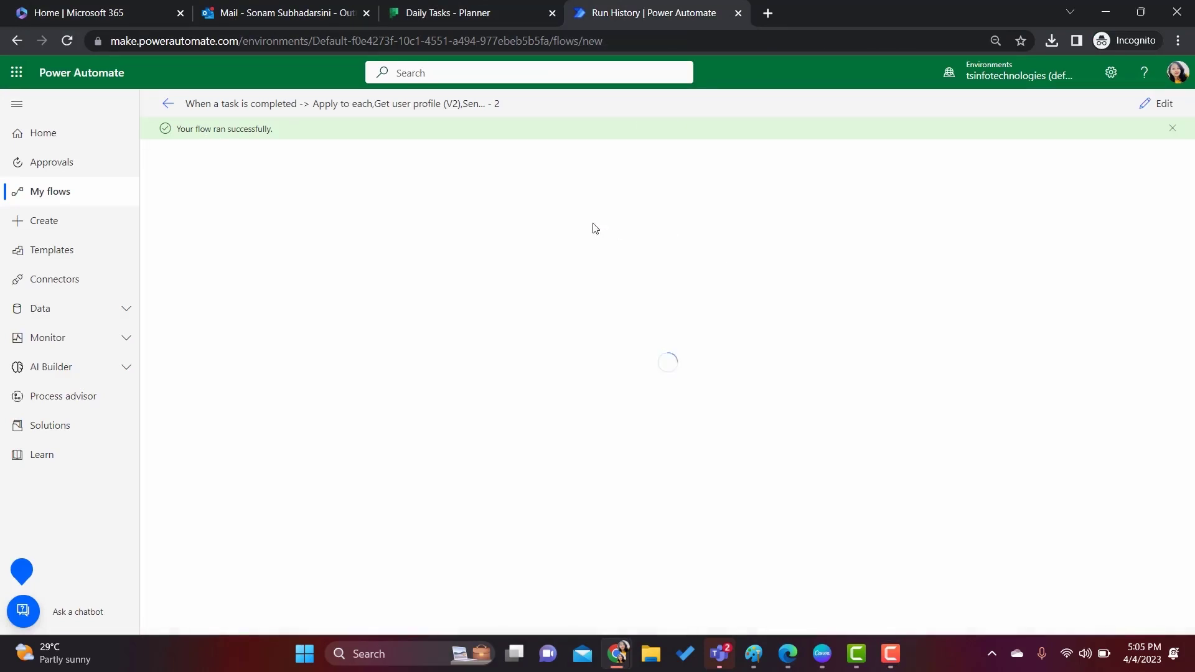
{"action": "left_click", "coordinate": [278, 14]}
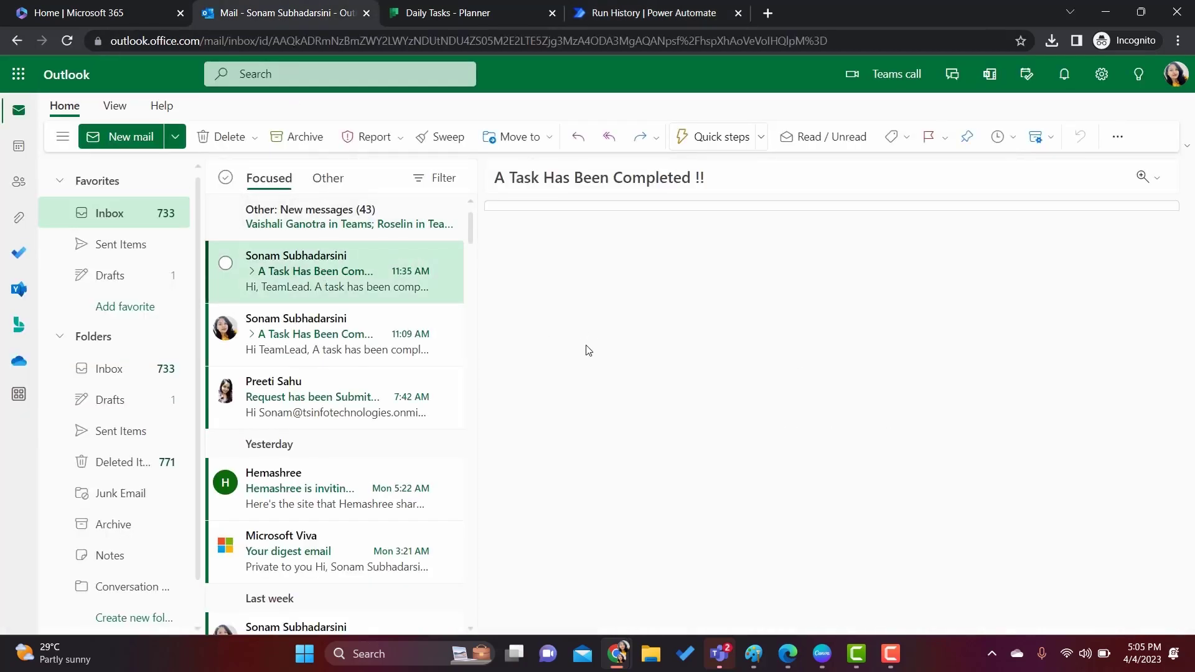
{"action": "left_click_drag", "start_coordinate": [591, 345], "coordinate": [537, 282]}
{"action": "left_click", "coordinate": [821, 291]}
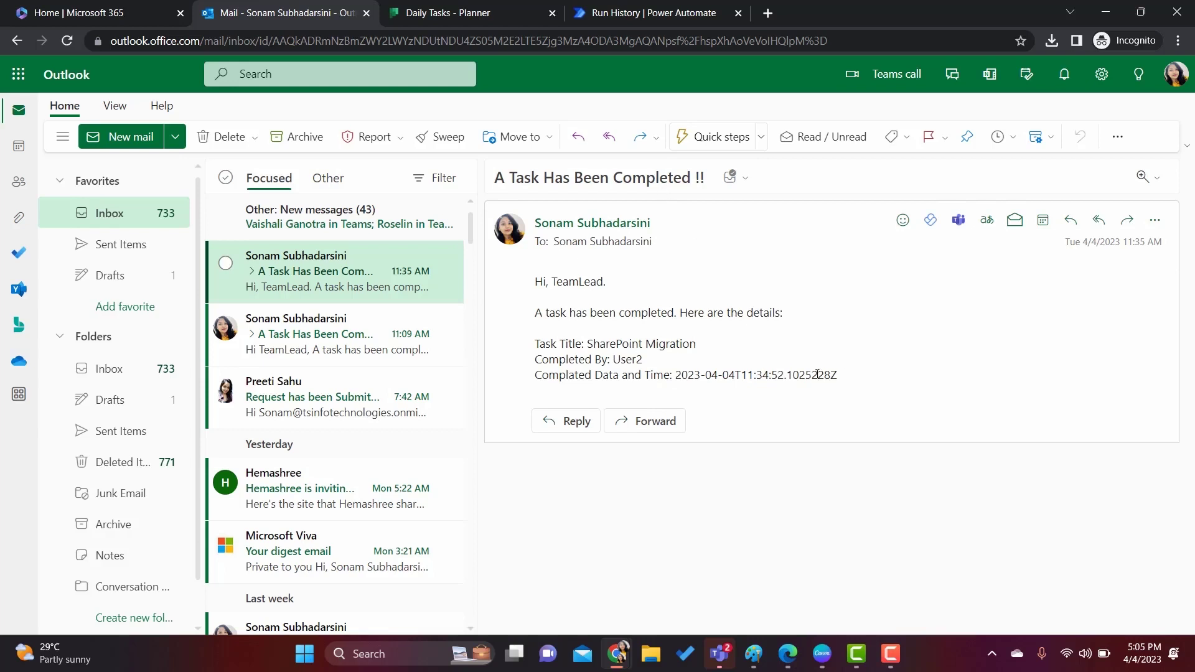
{"action": "left_click_drag", "start_coordinate": [855, 379], "coordinate": [675, 377]}
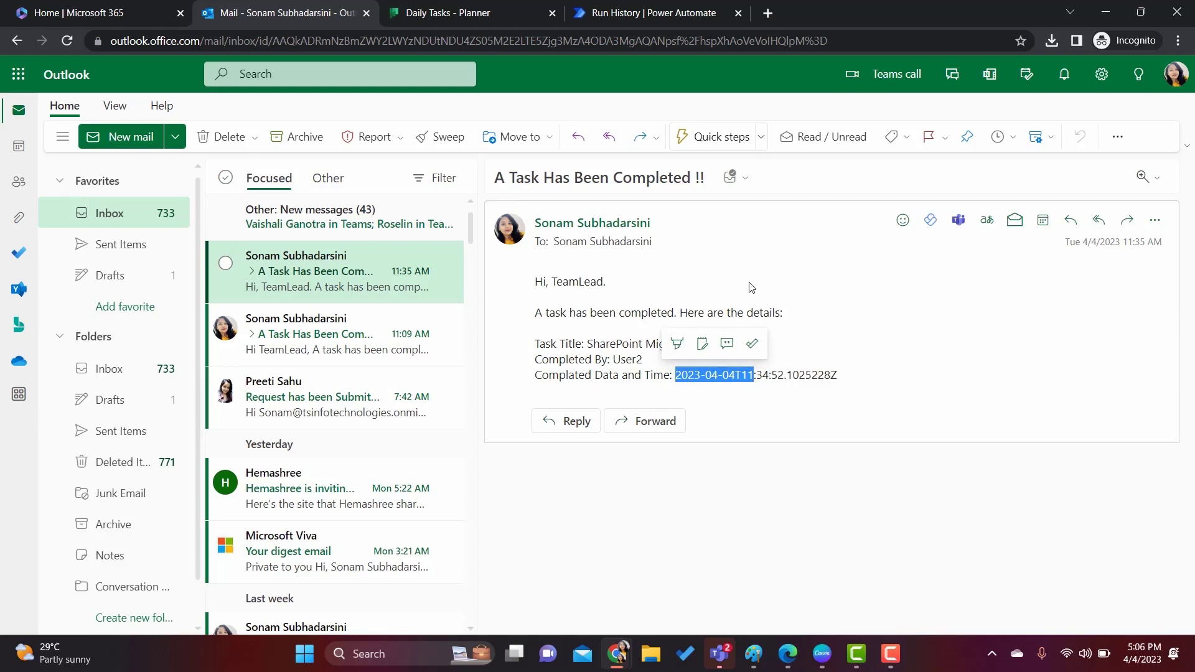
{"action": "left_click", "coordinate": [665, 16]}
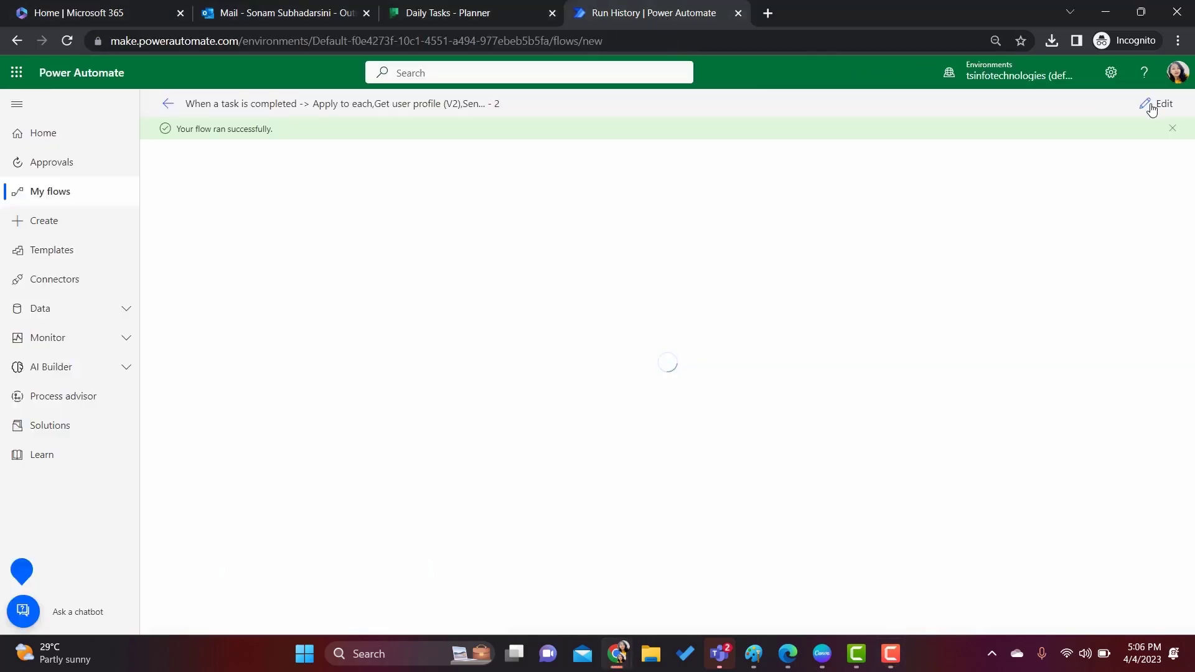
- Edit the flow and remove Completed Date Time from the Send an email (V2) body
{"action": "left_click", "coordinate": [1151, 106]}
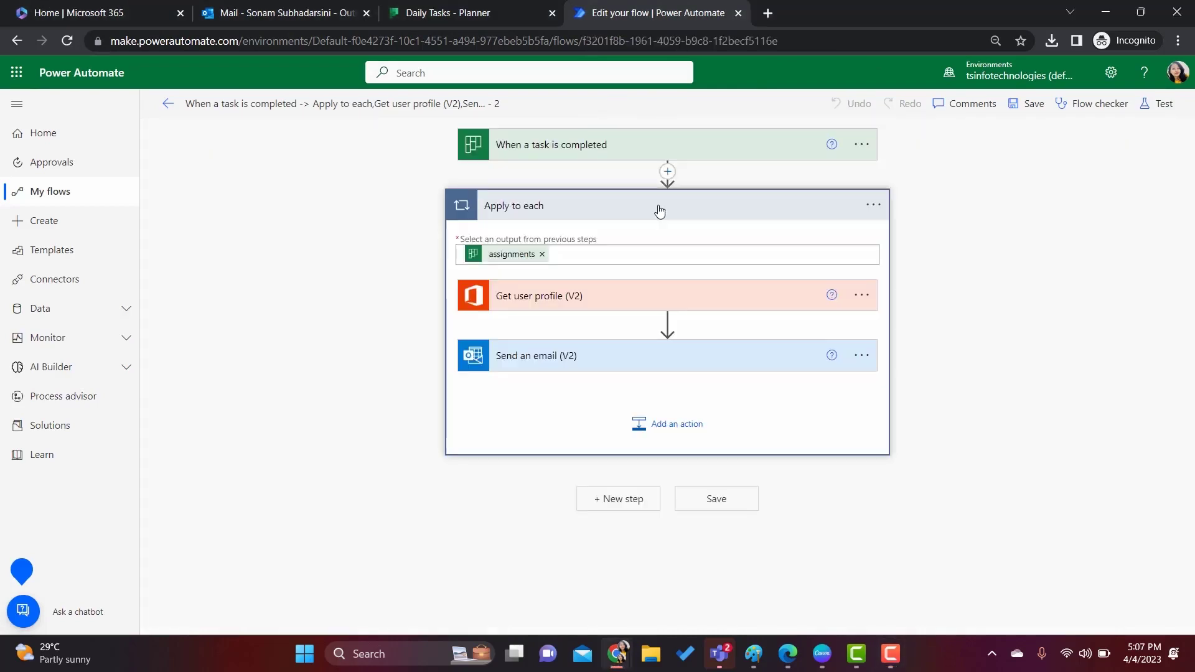
{"action": "left_click", "coordinate": [669, 360]}
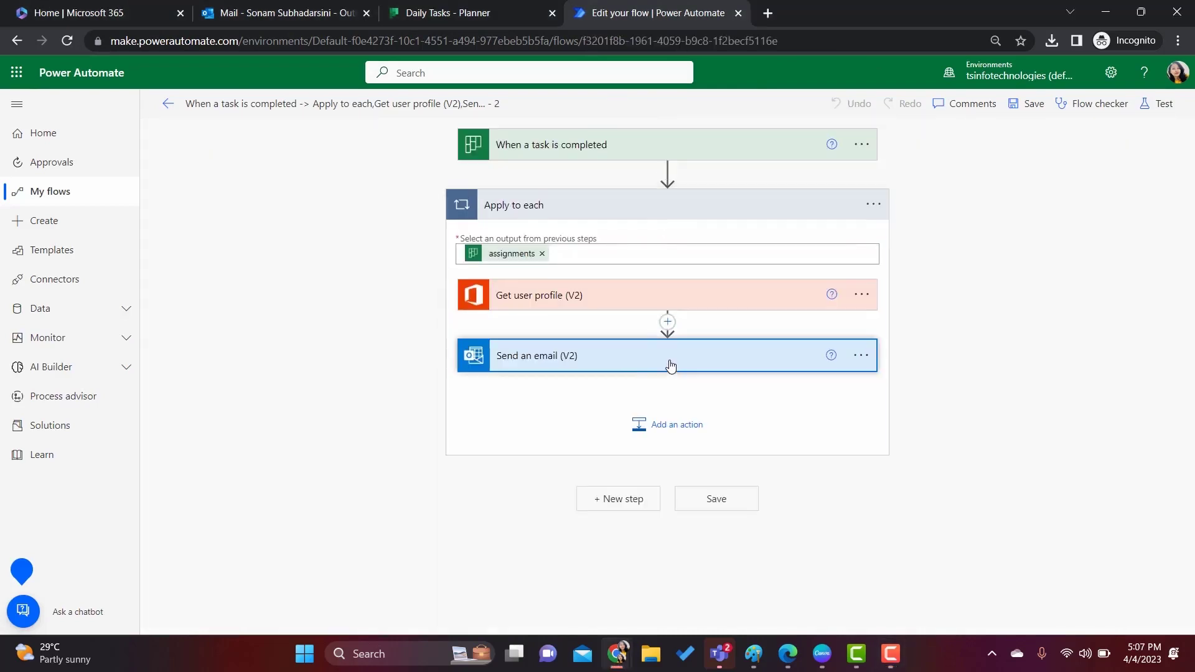
{"action": "left_click", "coordinate": [726, 545]}
{"action": "scroll", "coordinate": [934, 529], "scroll_direction": "down", "scroll_amount": 4}
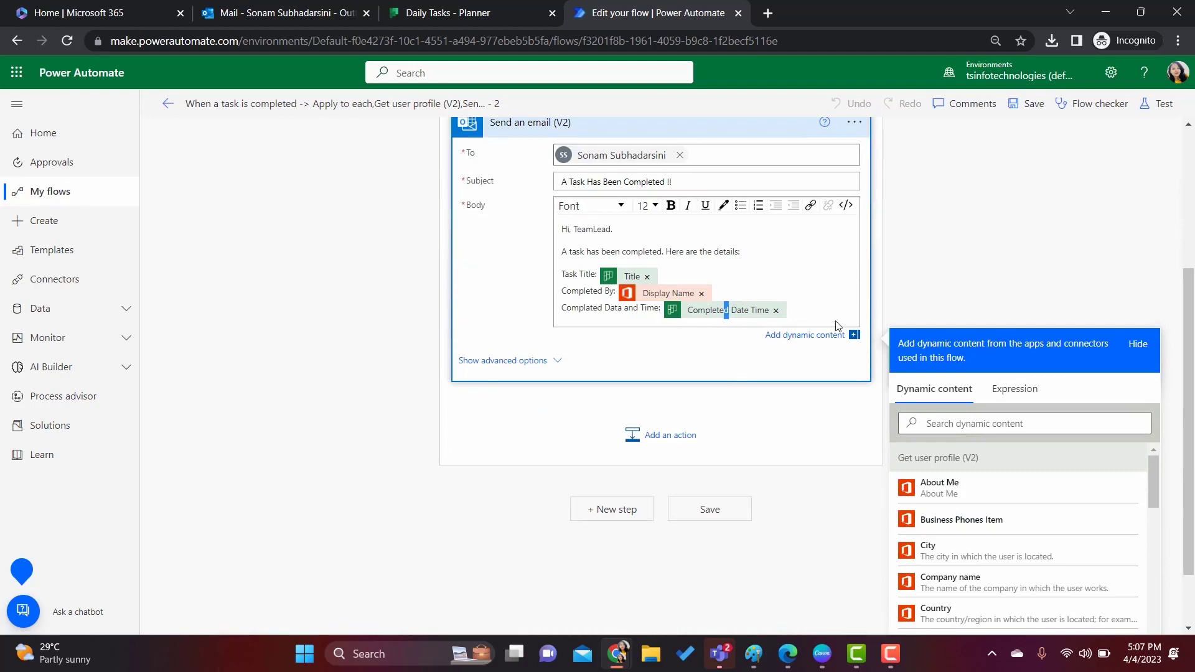
{"action": "left_click", "coordinate": [1002, 392]}
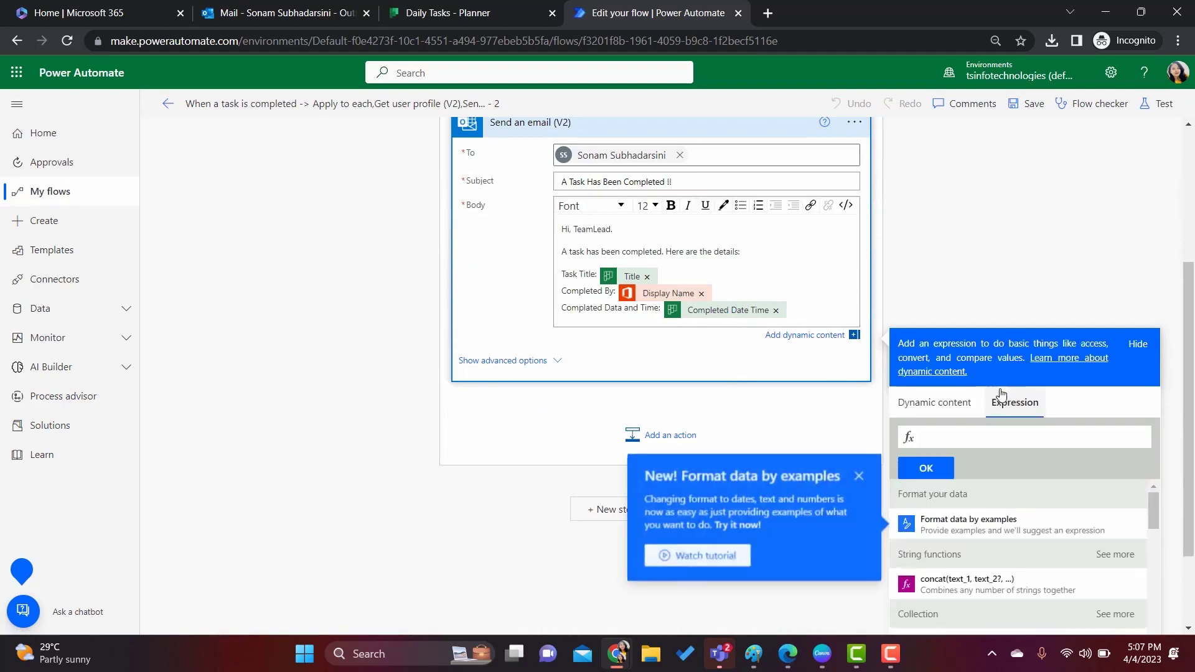
{"action": "left_click", "coordinate": [861, 476]}
{"action": "left_click", "coordinate": [776, 427]}
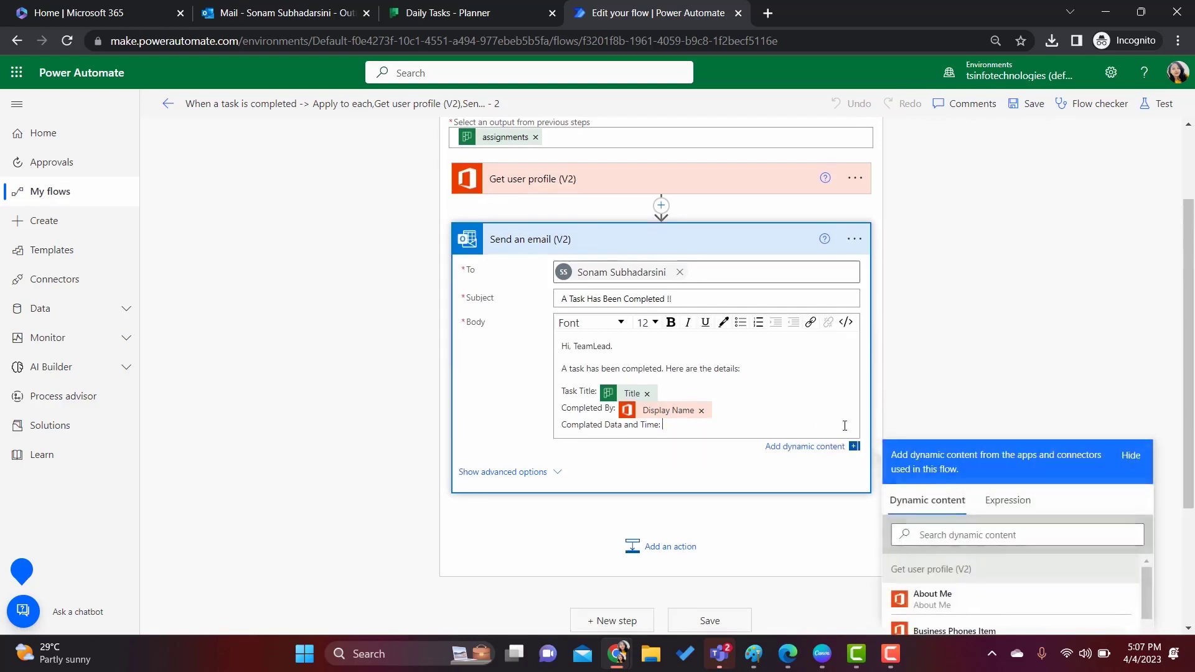
- Insert the expression formatDateTime(Completed Date Time,'dd-MM-yyyy') into the email body
{"action": "scroll", "coordinate": [1055, 446], "scroll_direction": "down", "scroll_amount": 3}
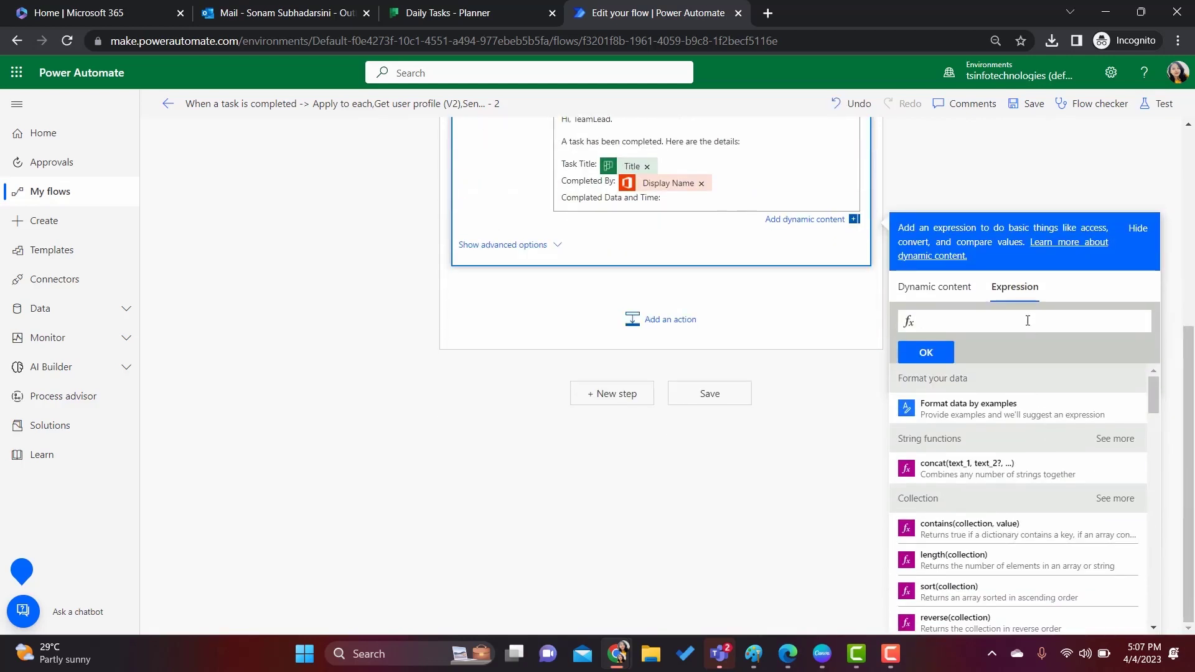
{"action": "type", "text": "for"}
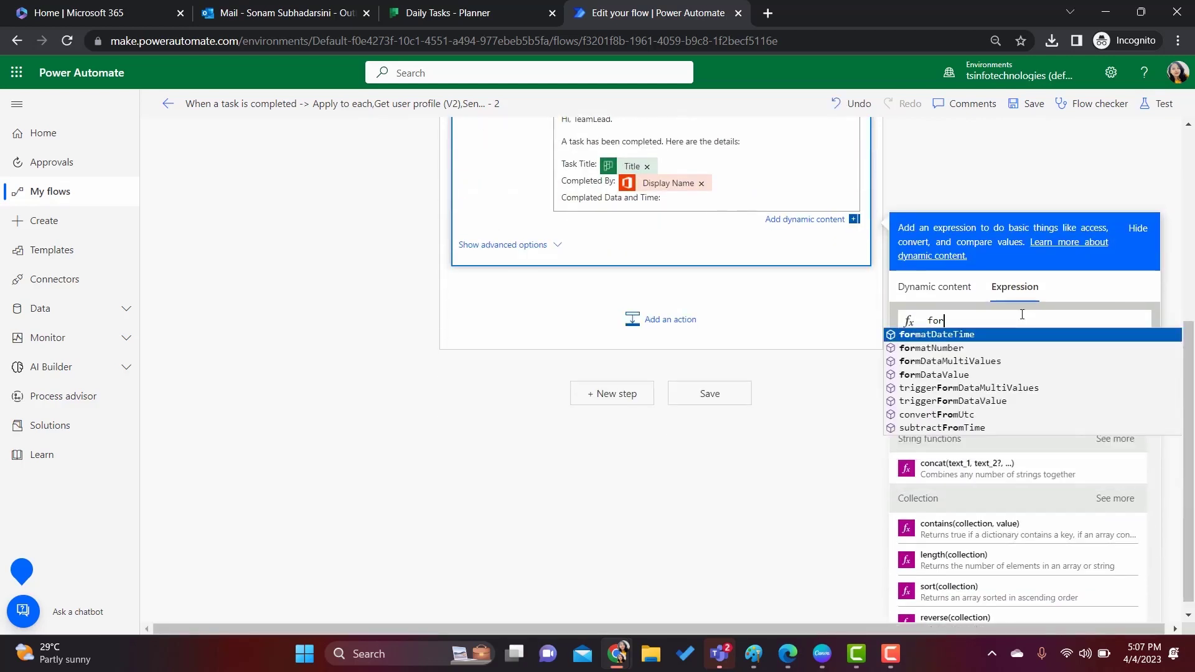
{"action": "key", "text": "Return"}
{"action": "left_click", "coordinate": [931, 286]}
{"action": "scroll", "coordinate": [992, 458], "scroll_direction": "down", "scroll_amount": 8}
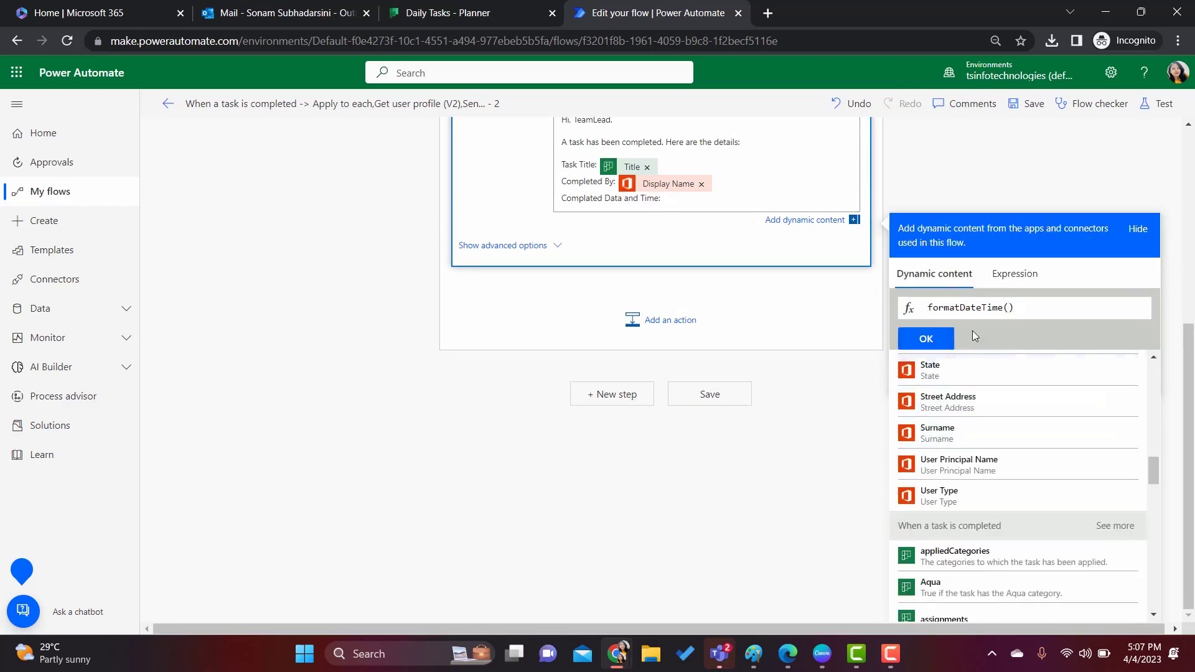
{"action": "scroll", "coordinate": [1027, 474], "scroll_direction": "up", "scroll_amount": 5}
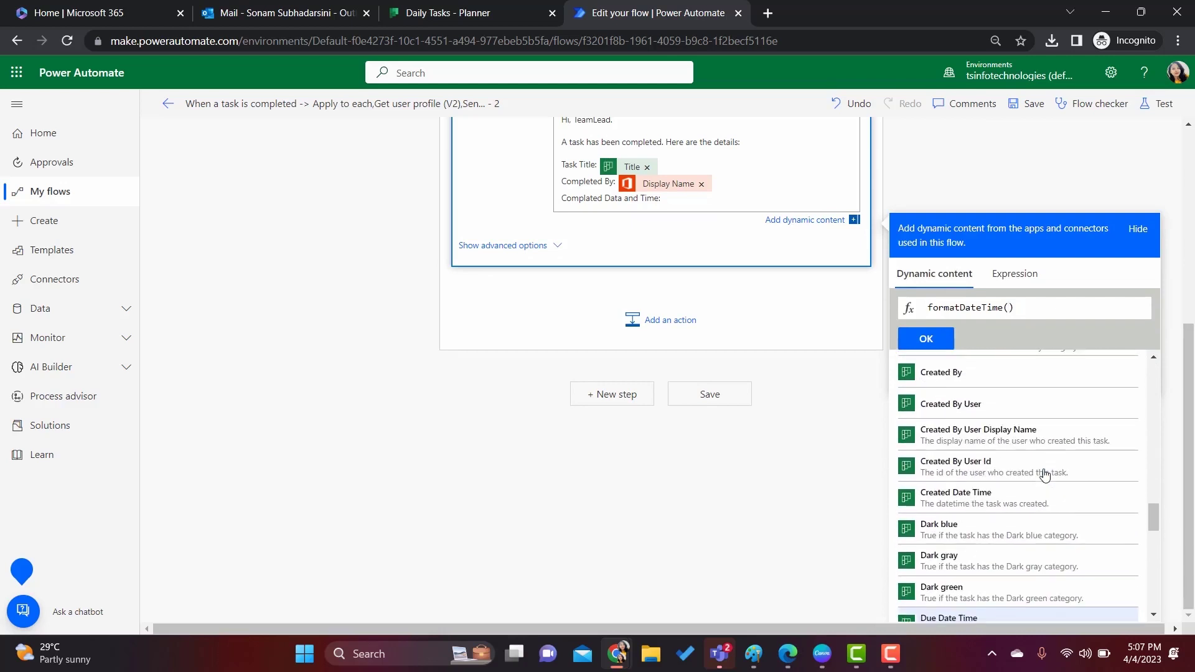
{"action": "left_click", "coordinate": [1009, 465]}
{"action": "left_click_drag", "start_coordinate": [1145, 308], "coordinate": [1131, 309]}
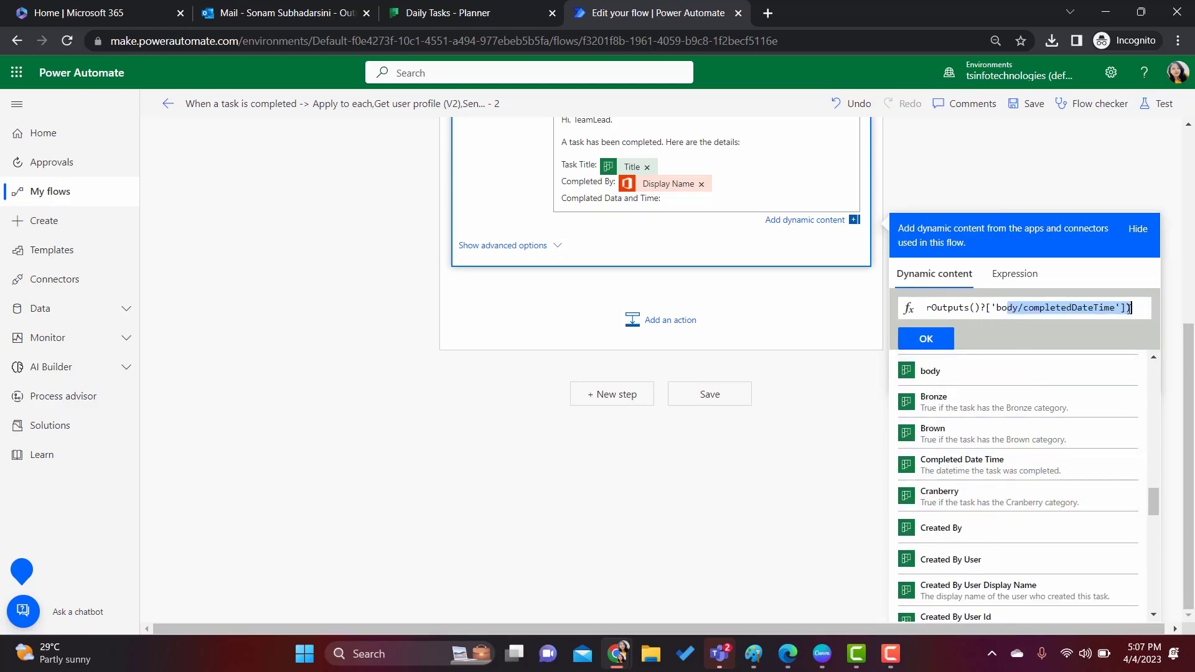
{"action": "left_click", "coordinate": [1128, 309]}
{"action": "type", "text": ",'"}
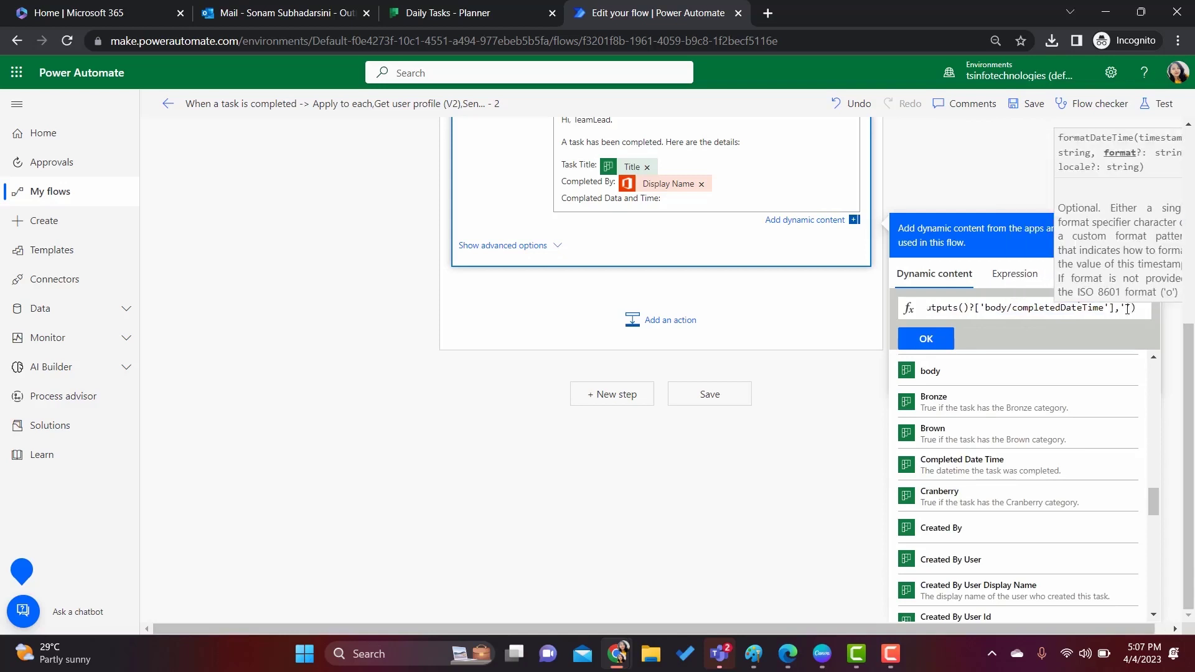
{"action": "type", "text": "dd"}
{"action": "type", "text": "/"}
{"action": "type", "text": "MM"}
{"action": "type", "text": "-yyyy"}
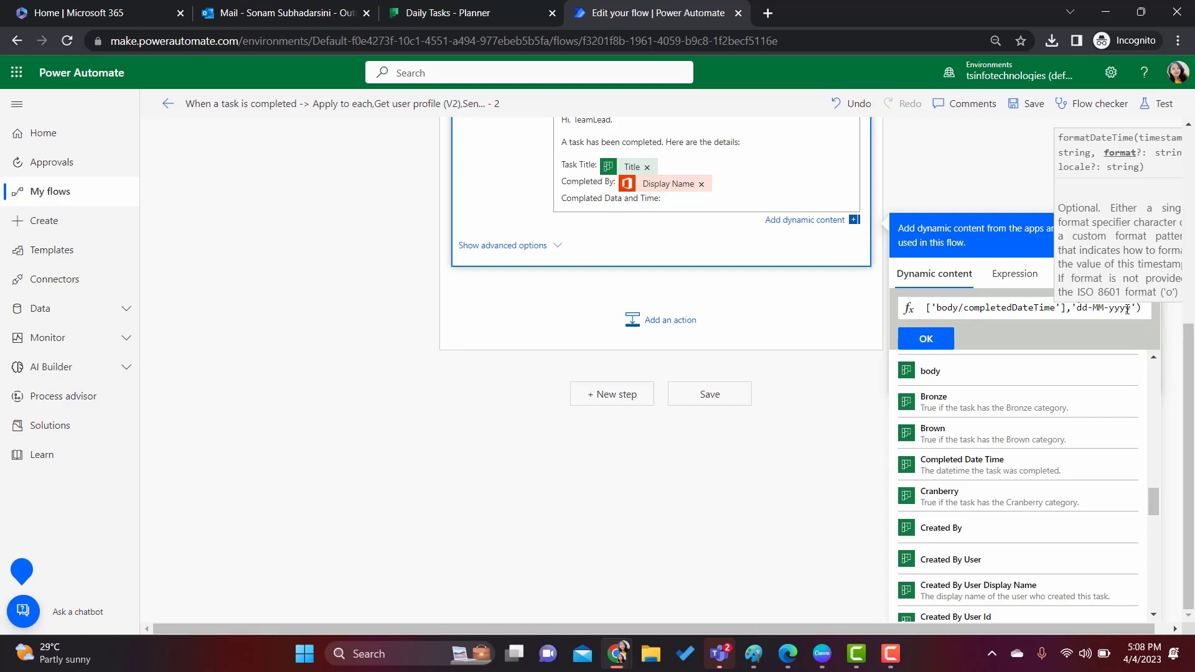
{"action": "left_click", "coordinate": [927, 338]}
{"action": "left_click", "coordinate": [1157, 103]}
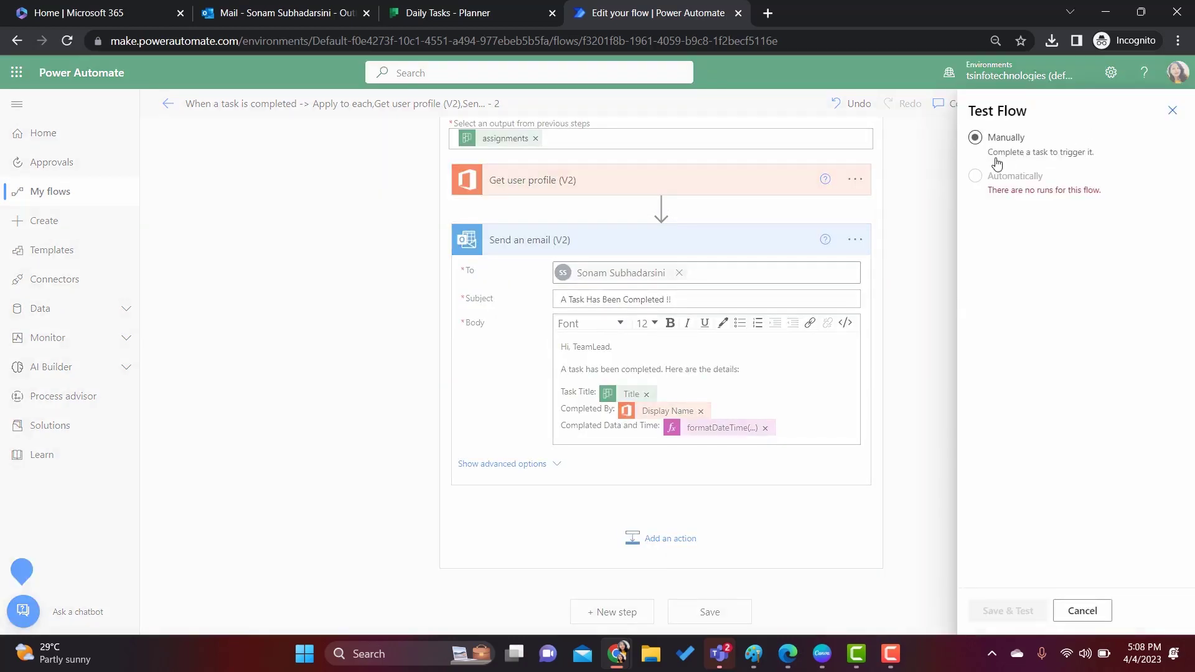
- Save the flow and retest it with the recently used trigger
{"action": "left_click", "coordinate": [976, 176]}
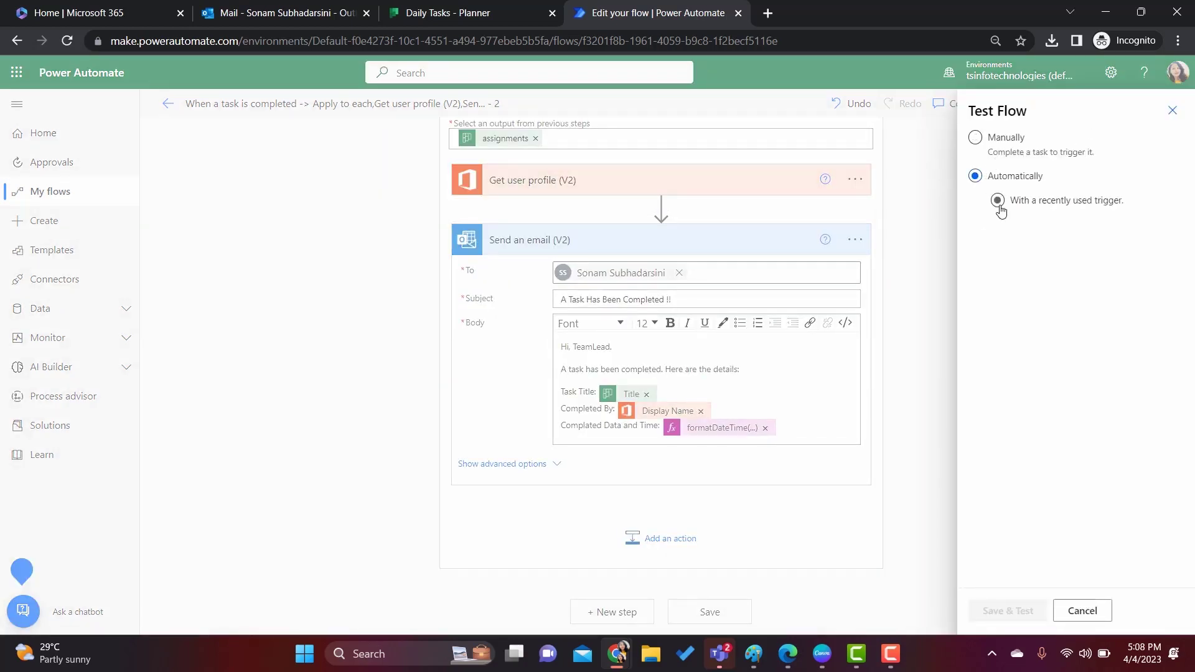
{"action": "left_click", "coordinate": [998, 201]}
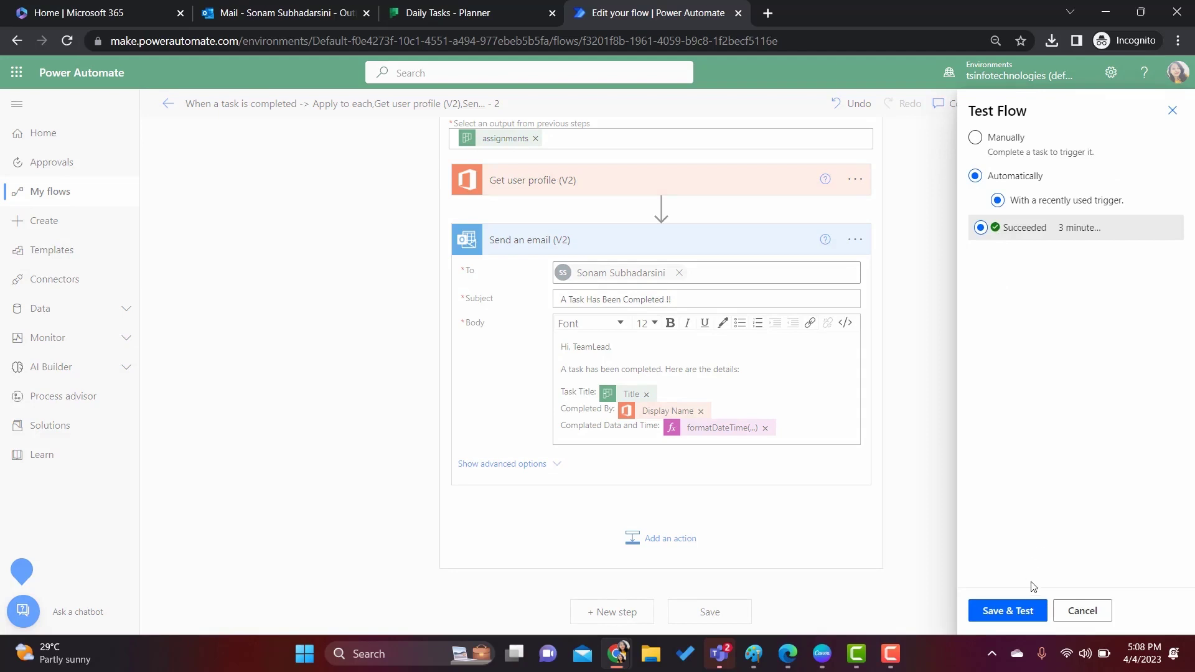
{"action": "left_click", "coordinate": [1008, 610]}
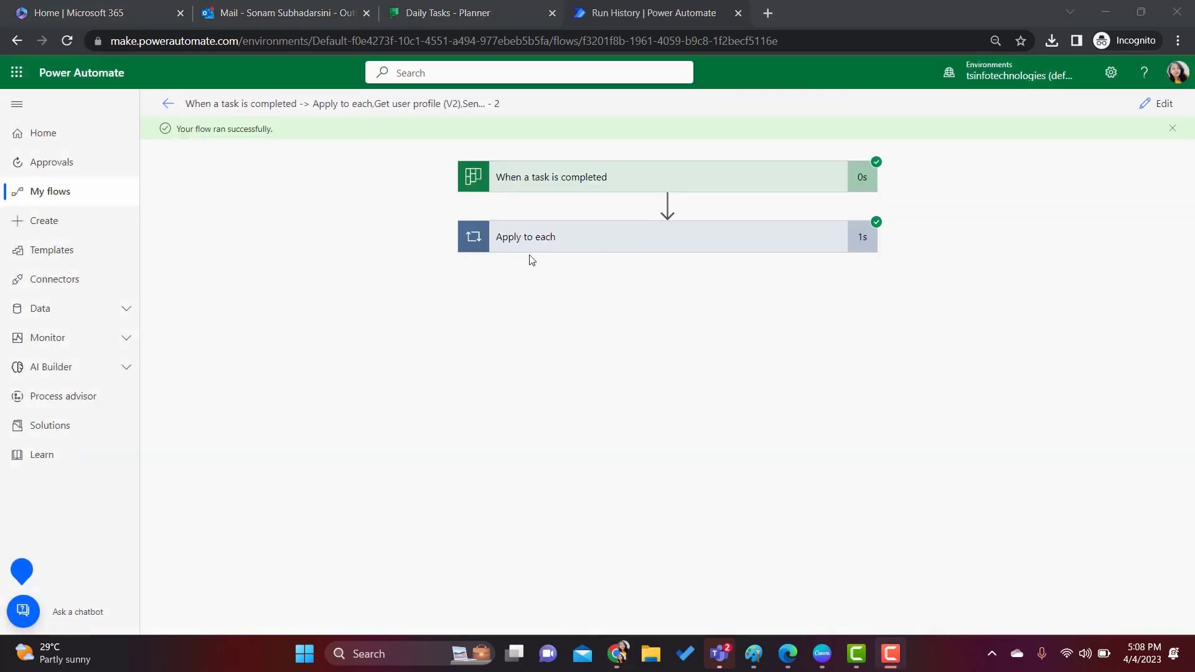
{"action": "left_click", "coordinate": [287, 12]}
- Compare the 11:38 completion email with the 11:35 one, confirming the date reads 04-04-2023
{"action": "left_click", "coordinate": [342, 286]}
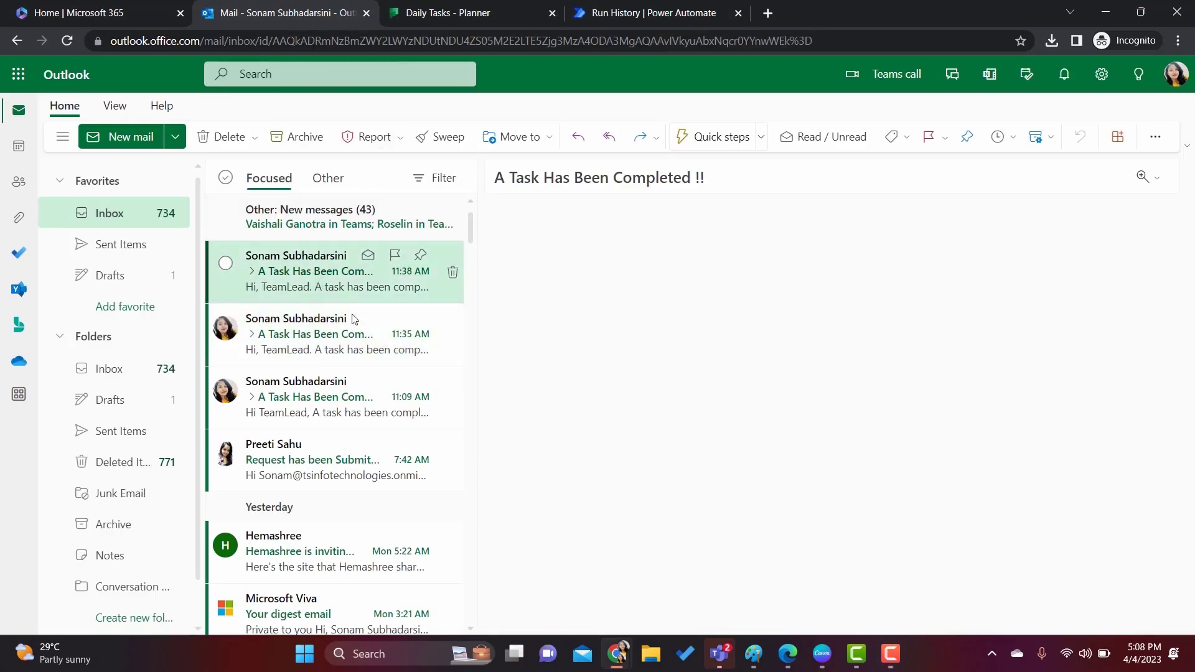
{"action": "left_click_drag", "start_coordinate": [735, 374], "coordinate": [840, 378]}
{"action": "left_click", "coordinate": [392, 348]}
{"action": "left_click", "coordinate": [348, 274]}
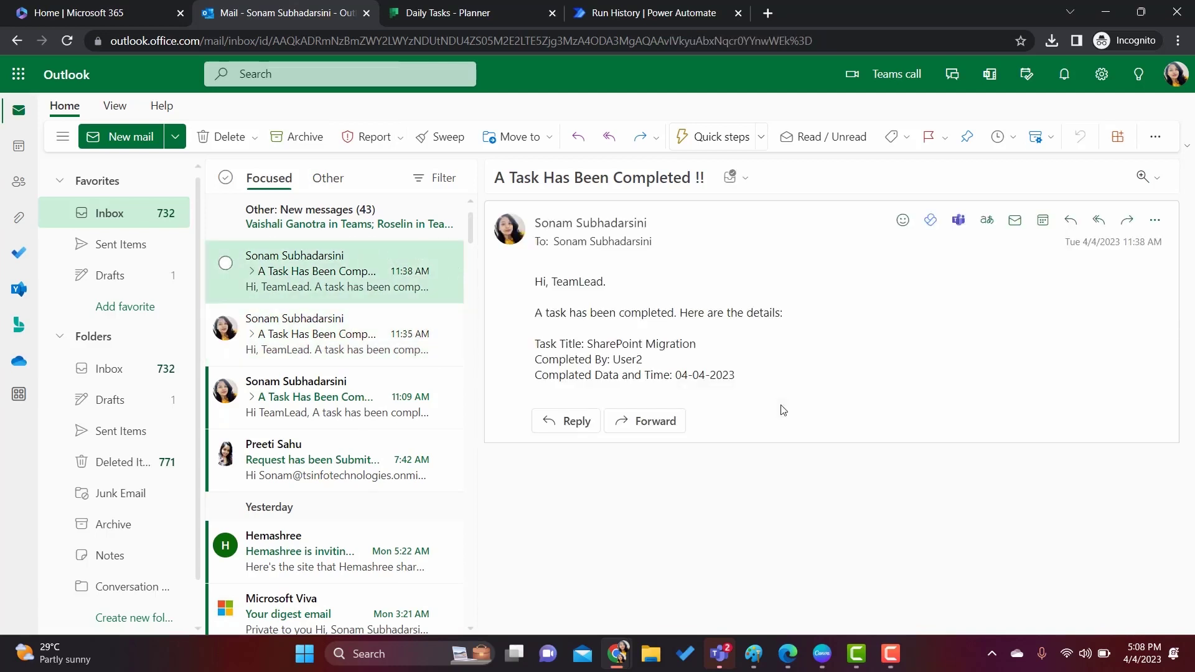
{"action": "left_click_drag", "start_coordinate": [741, 376], "coordinate": [672, 376]}
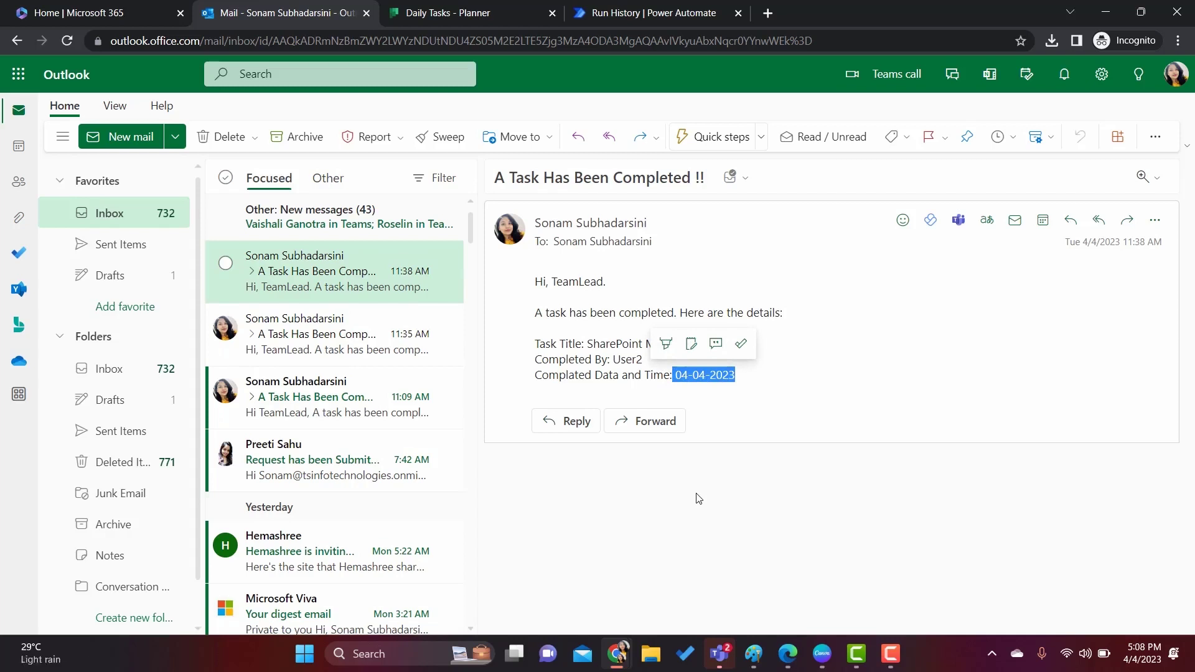